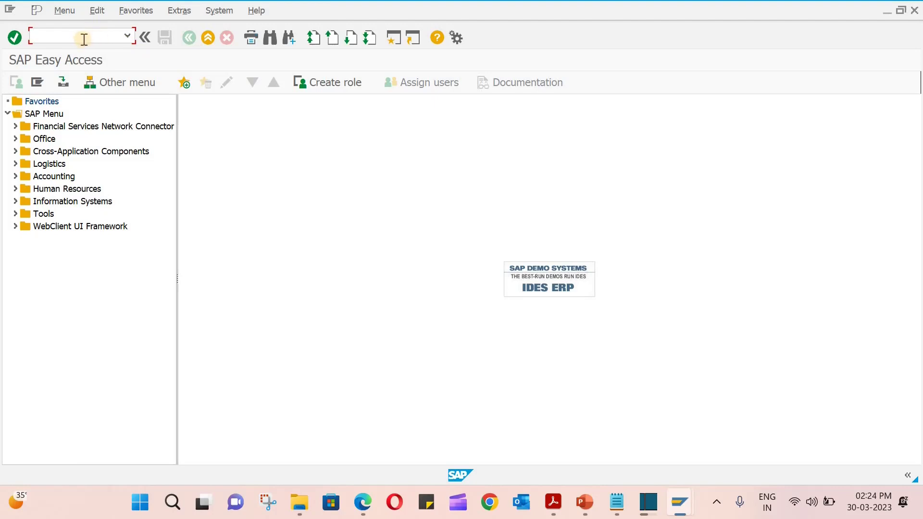
Open the Create Purchase Order transaction with code ME21N and collapse its header and item overview sections
type("me21n")
key("Return")
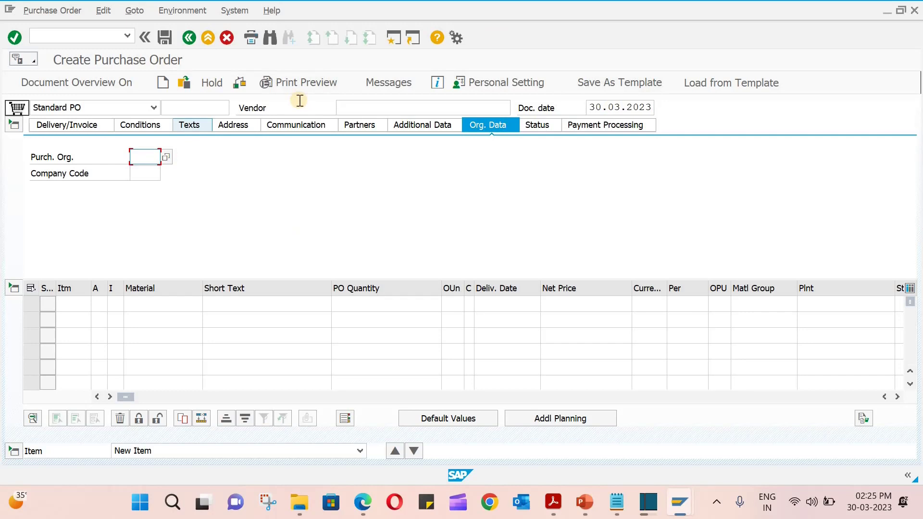
left_click(13, 124)
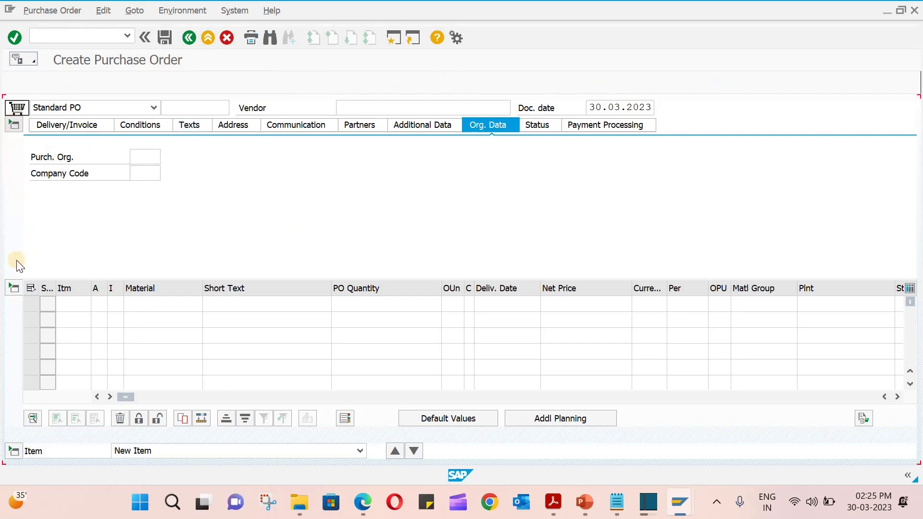
left_click(12, 142)
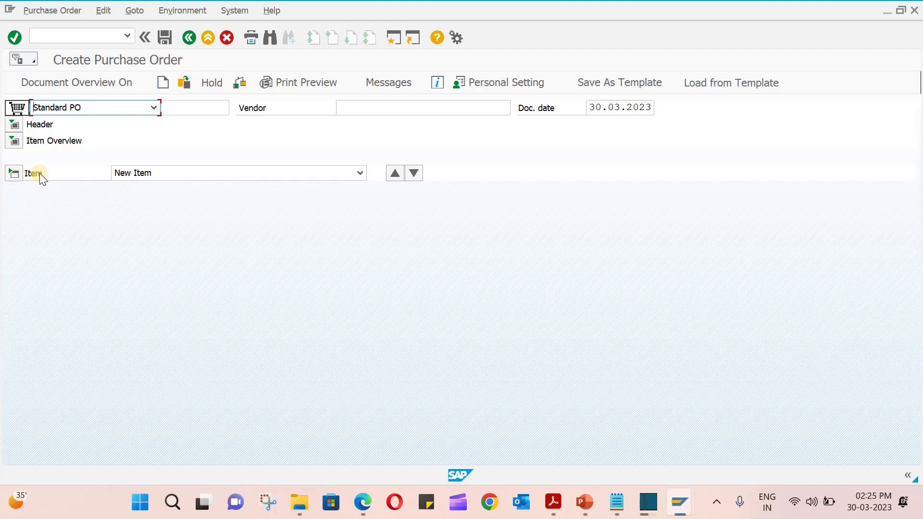
Expand the purchase order header and review the vendor and purchasing organization fields
left_click(13, 126)
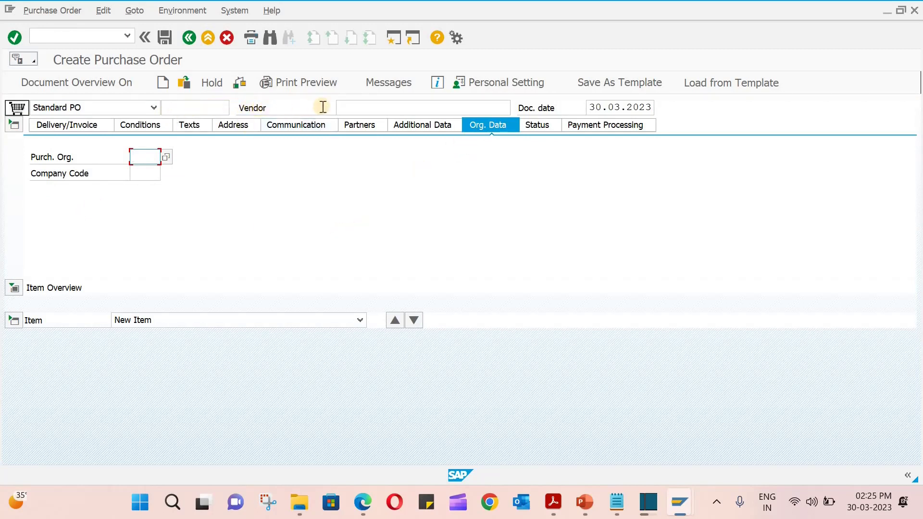
left_click(375, 104)
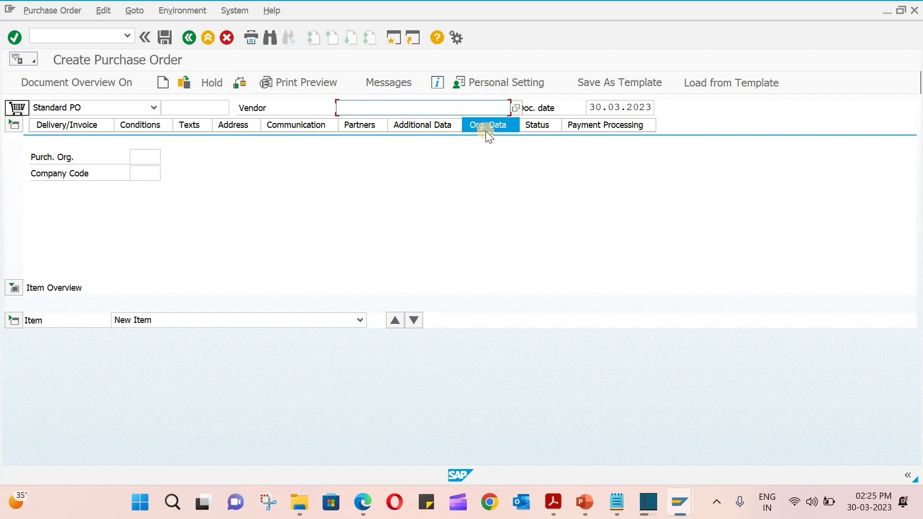
left_click(139, 156)
Expand the item overview and review the material, PO quantity, order unit, delivery date and net price fields of the first row
left_click(17, 286)
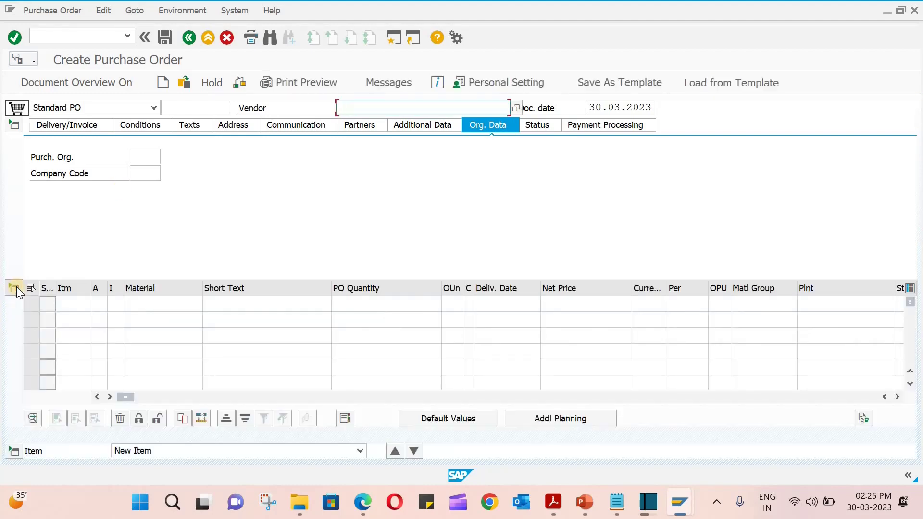
left_click(157, 305)
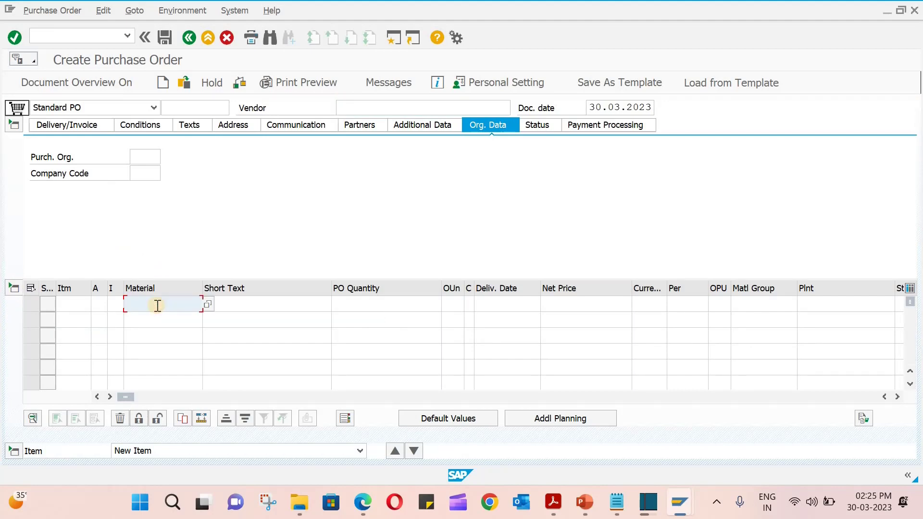
left_click(373, 307)
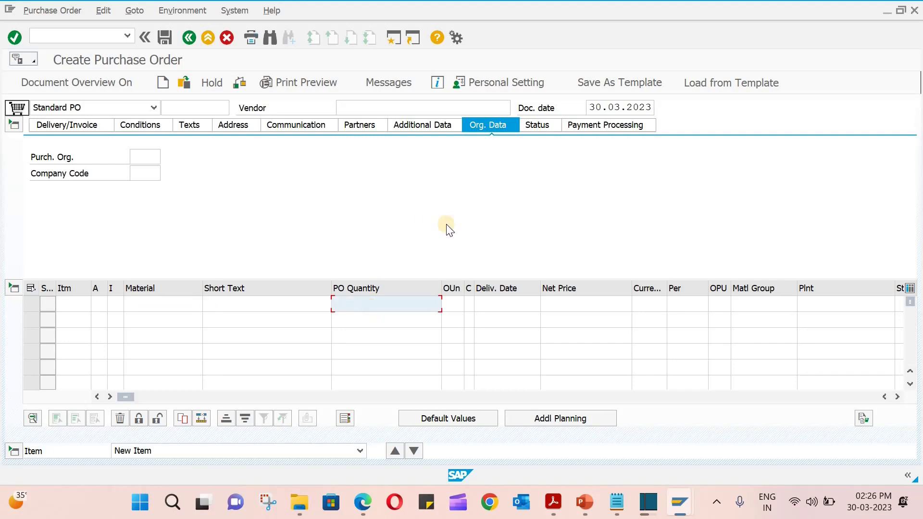
left_click(457, 301)
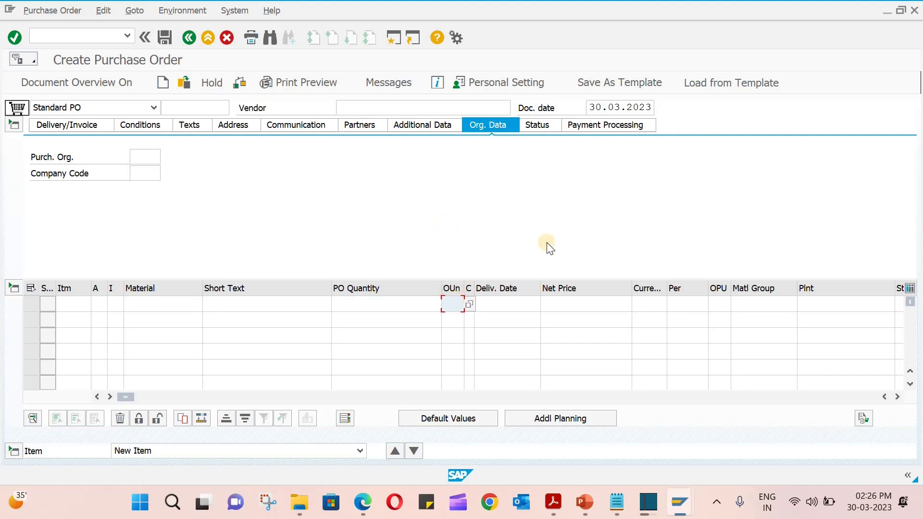
left_click(527, 303)
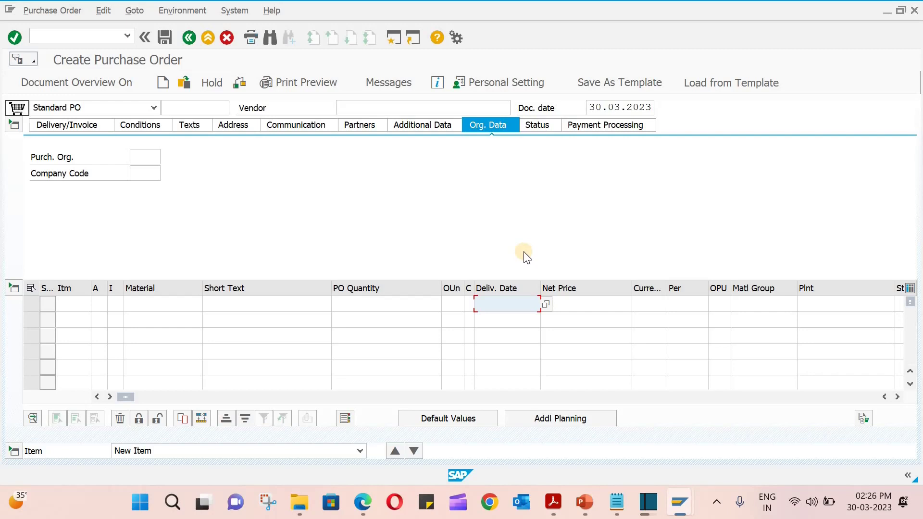
left_click(609, 301)
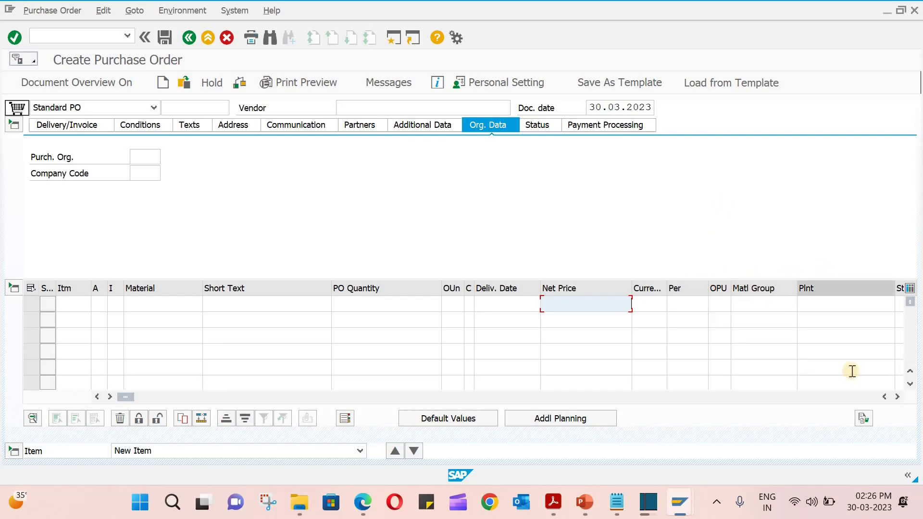
Examine the remaining item overview columns, from plant and storage location through purchase requisition, contract and RFQ references
left_click(897, 397)
left_click(897, 397)
left_click(897, 396)
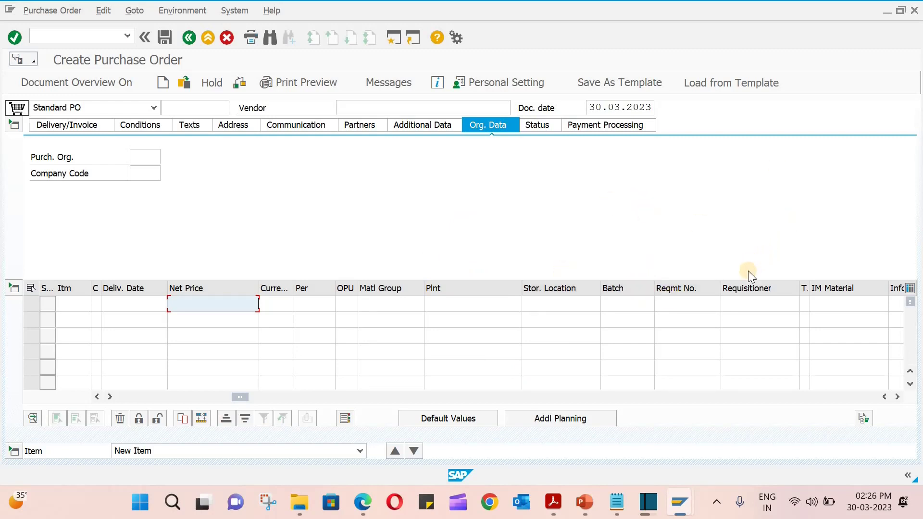
left_click(896, 396)
left_click(896, 396)
left_click(896, 396)
left_click(896, 397)
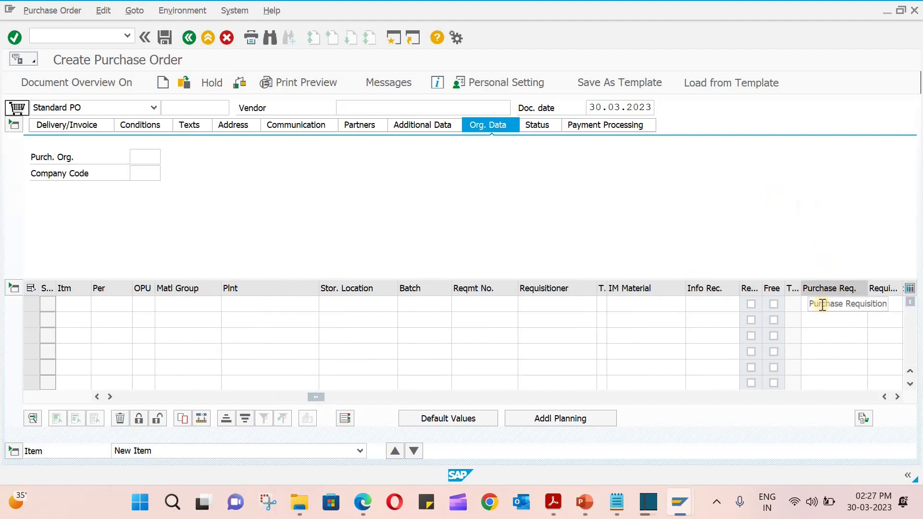
left_click(895, 396)
left_click(895, 396)
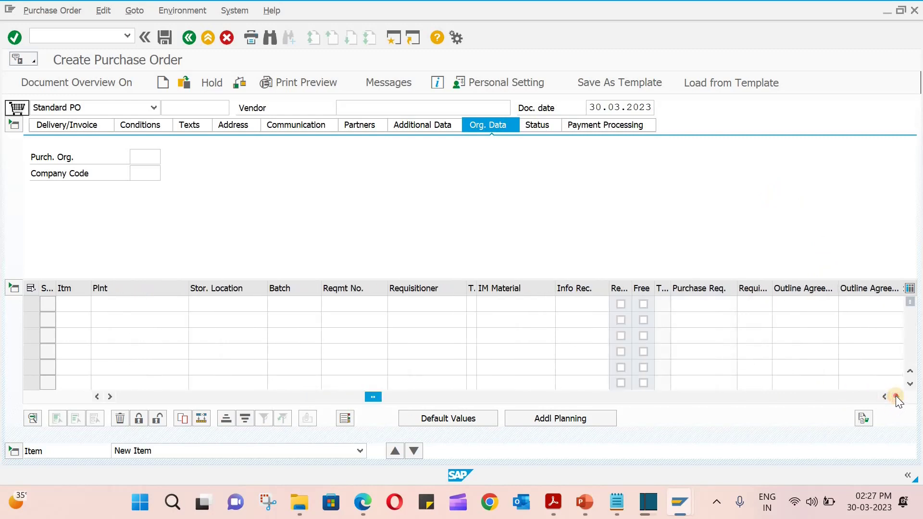
left_click(896, 396)
left_click(895, 396)
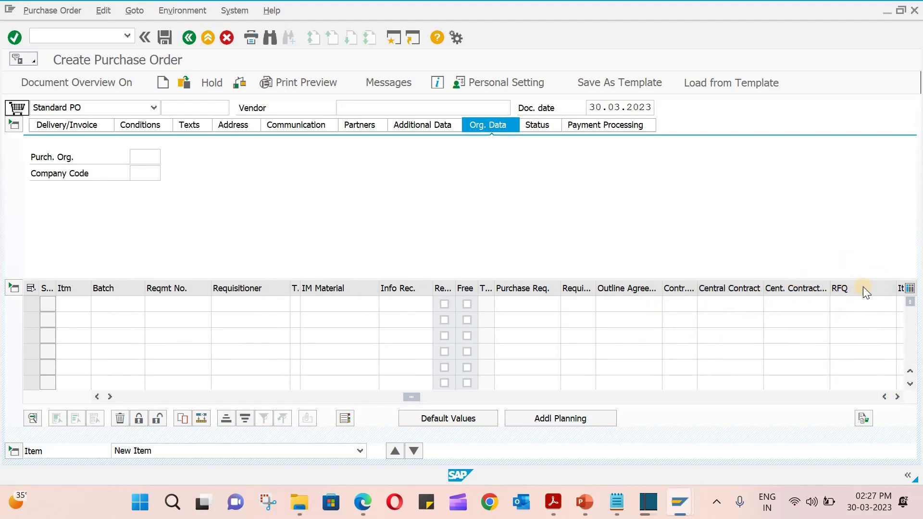
left_click(899, 396)
left_click(899, 396)
left_click(899, 396)
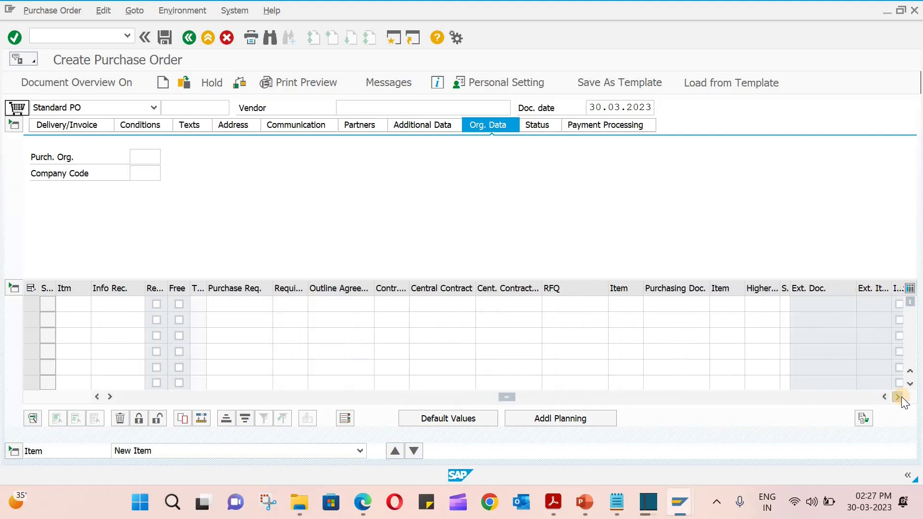
left_click(897, 396)
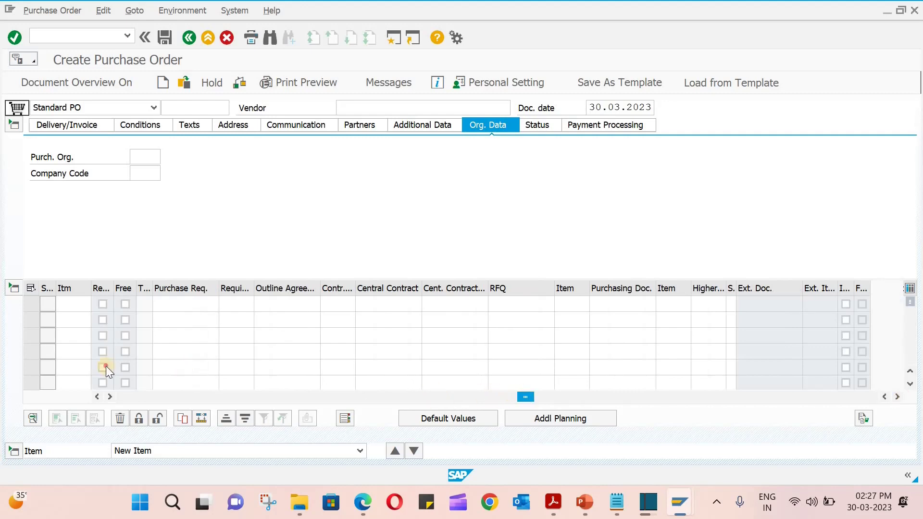
left_click_drag(105, 366, 11, 230)
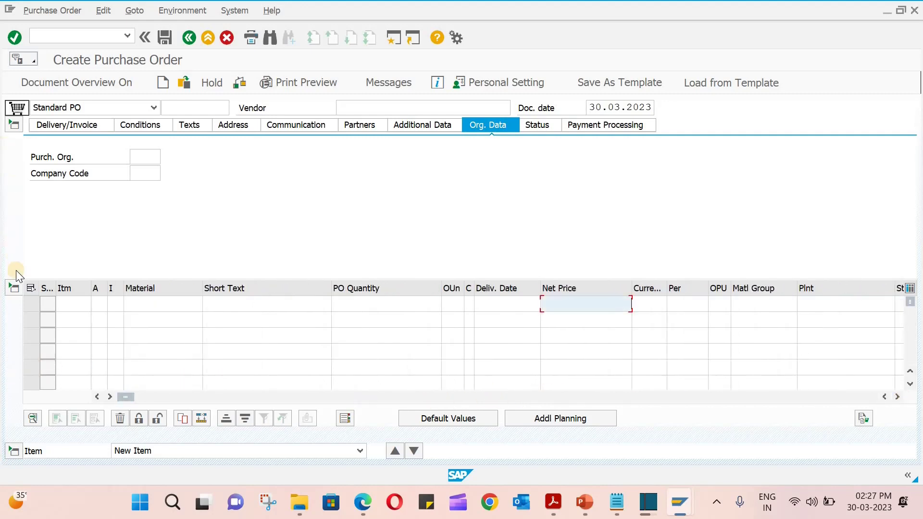
Collapse the item overview and header sections, and check how the item detail section closes and reopens
left_click(14, 288)
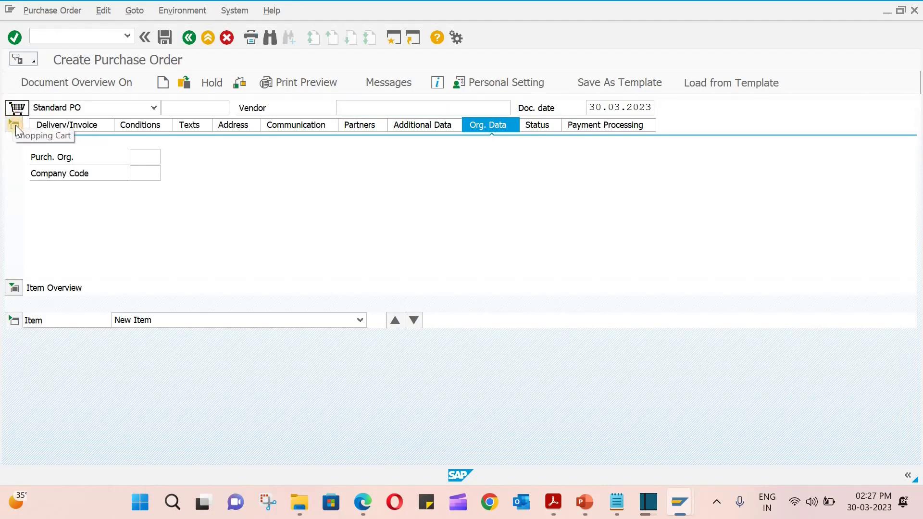
left_click(15, 125)
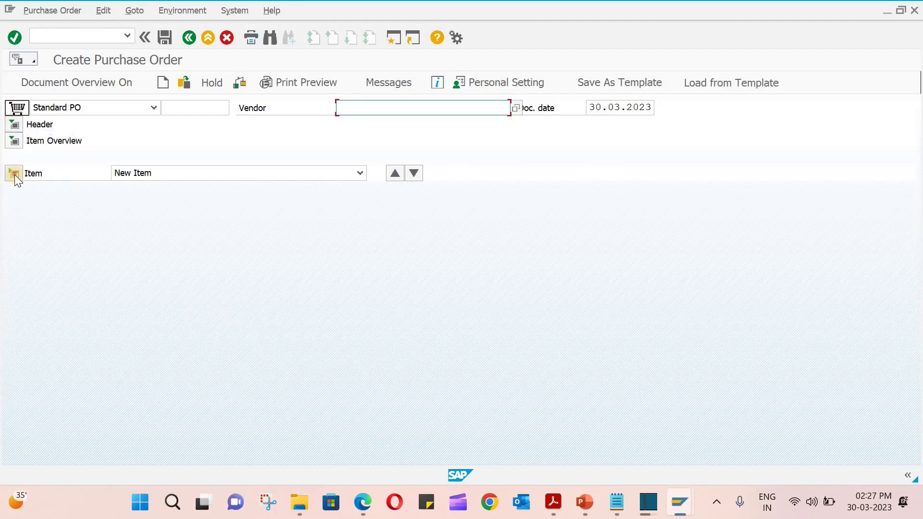
left_click(15, 173)
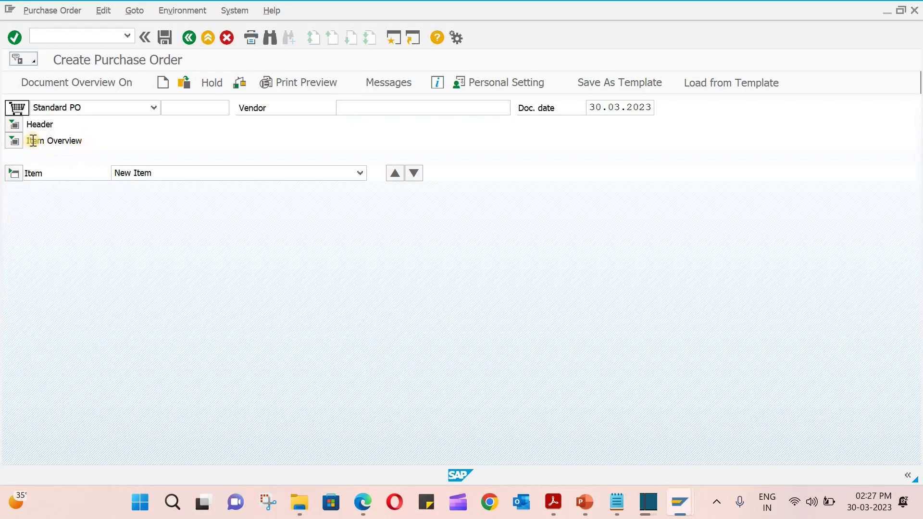
left_click(13, 174)
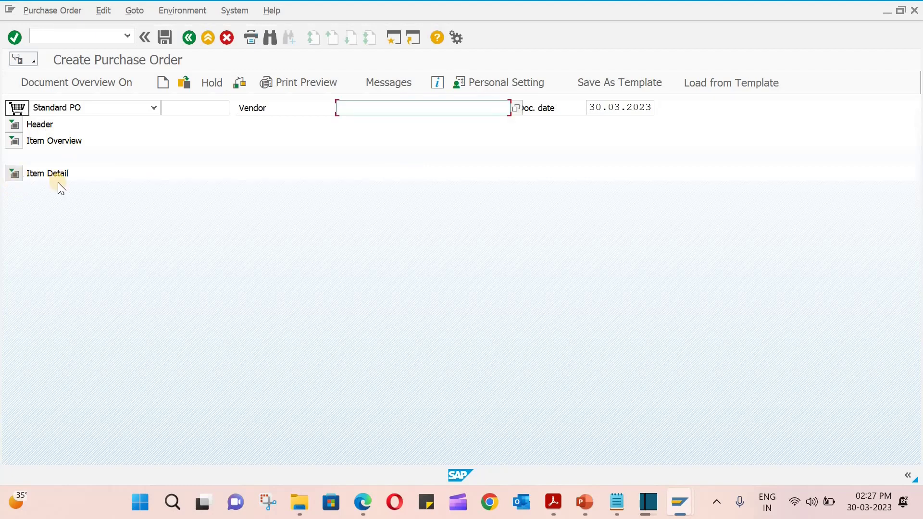
left_click(14, 174)
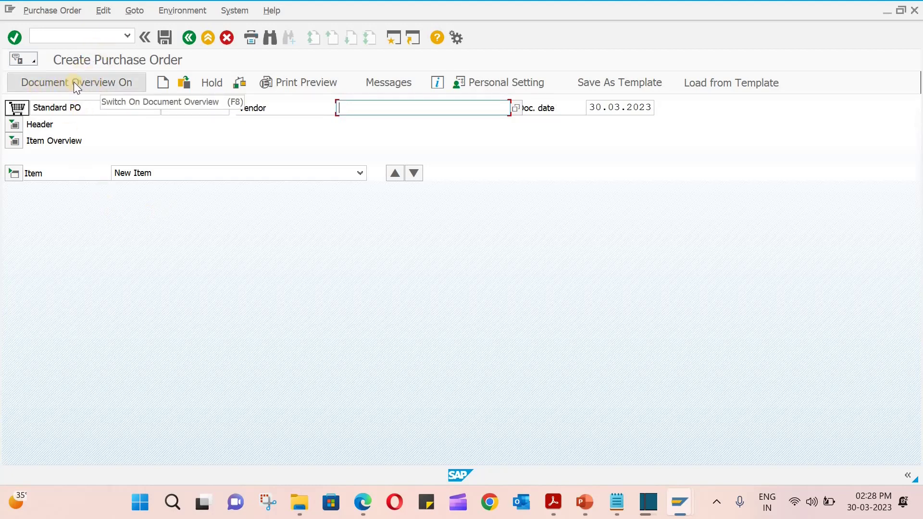
Show a slightly widened document overview and open its selection screen for requests for quotations
left_click(96, 80)
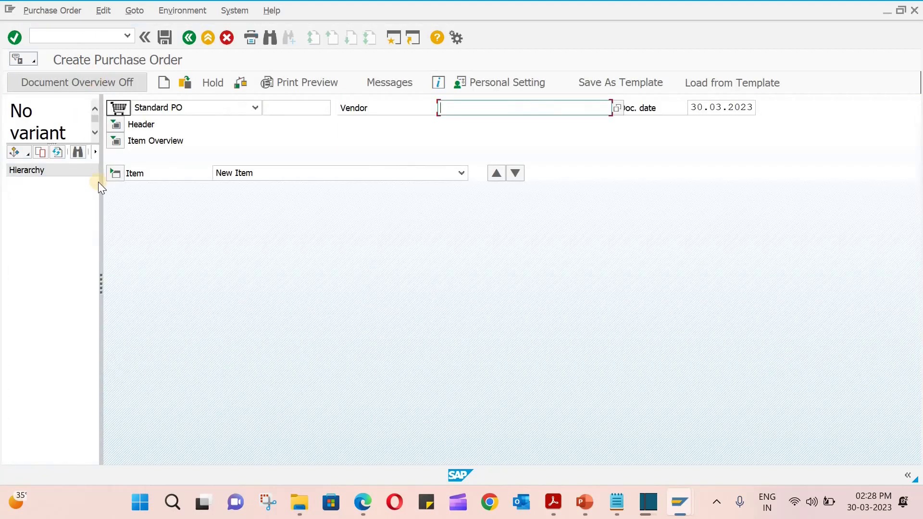
left_click_drag(101, 188, 128, 190)
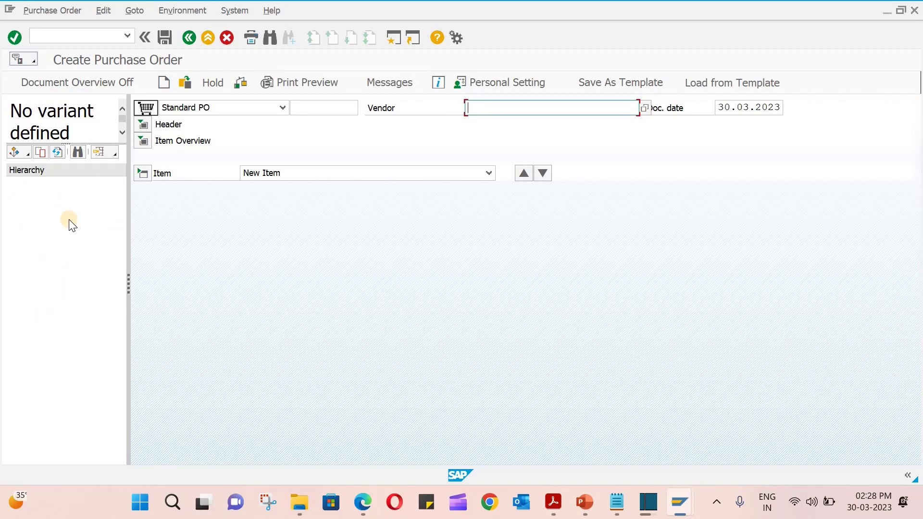
left_click(25, 151)
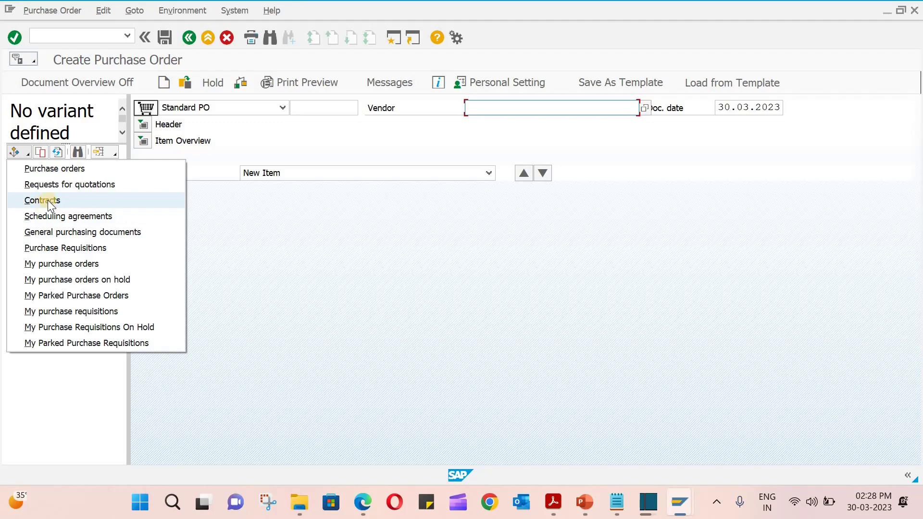
left_click(85, 185)
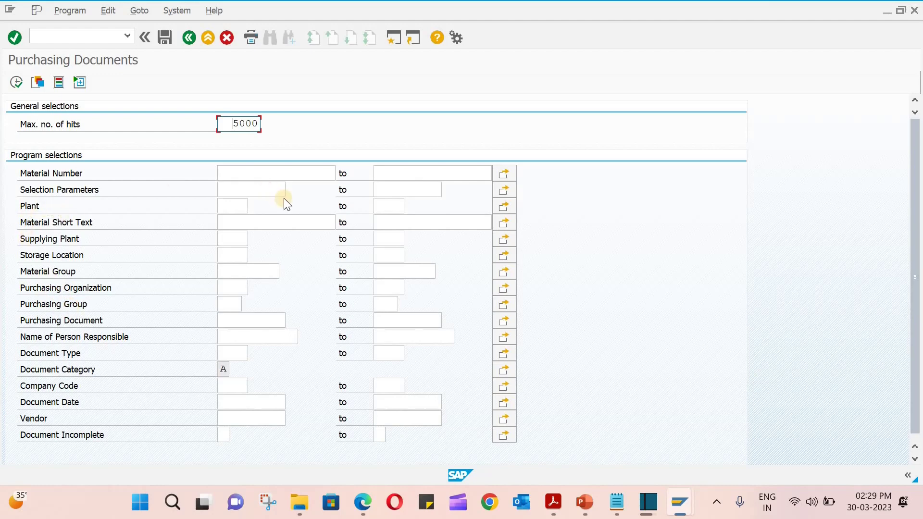
Search for requests for quotations with purchasing organization ABPO, purchasing group ABP, company code ABCS and vendor VEN-101
left_click(235, 284)
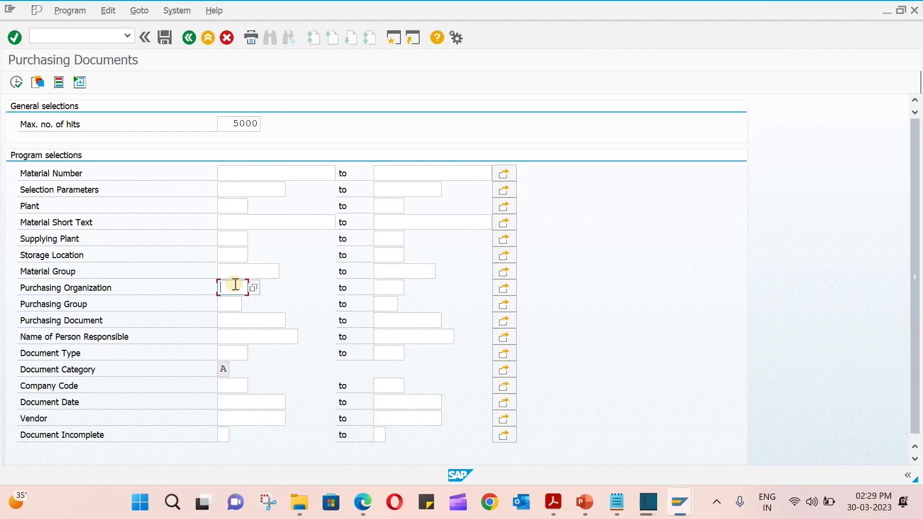
type("abpo")
left_click(227, 303)
type("ab")
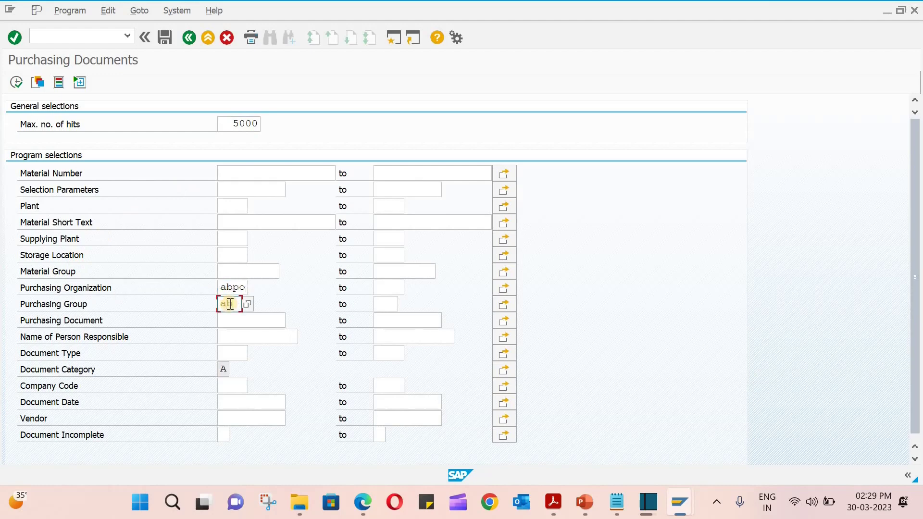
type("p")
left_click(234, 386)
type("abcs")
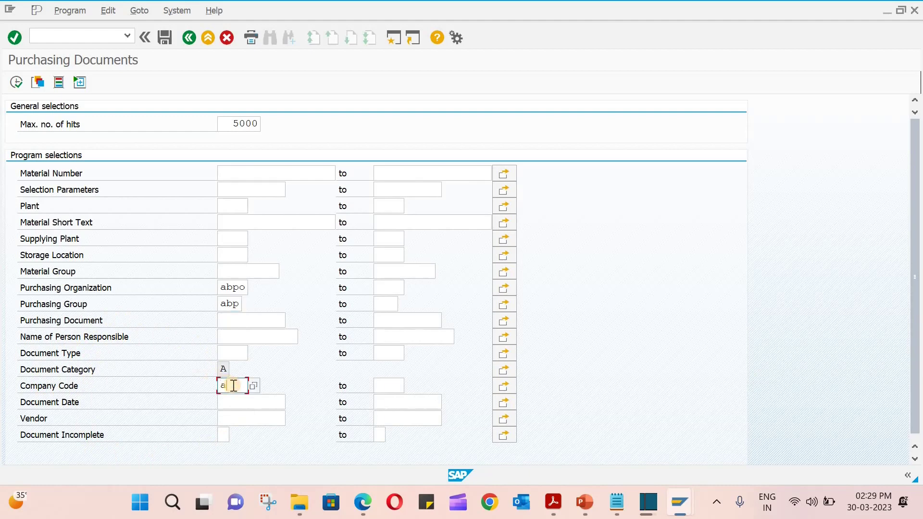
left_click(239, 420)
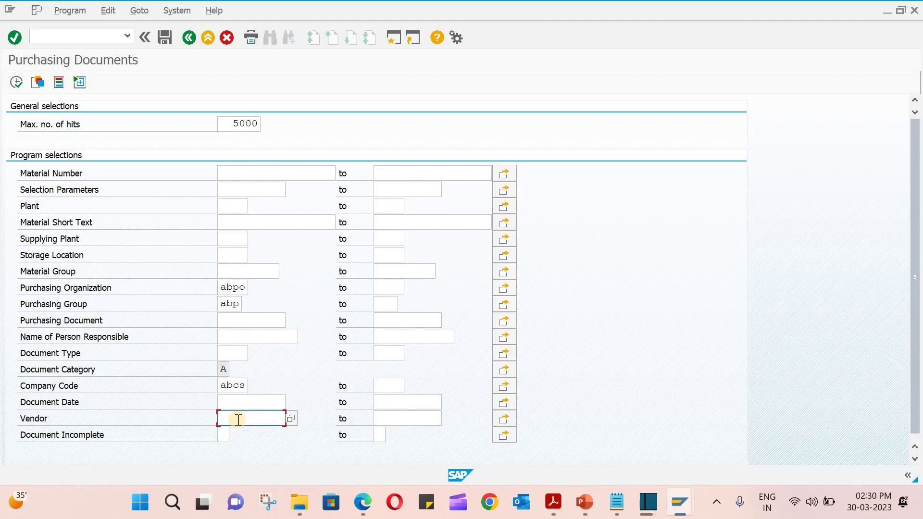
type("ven-101")
key("Return")
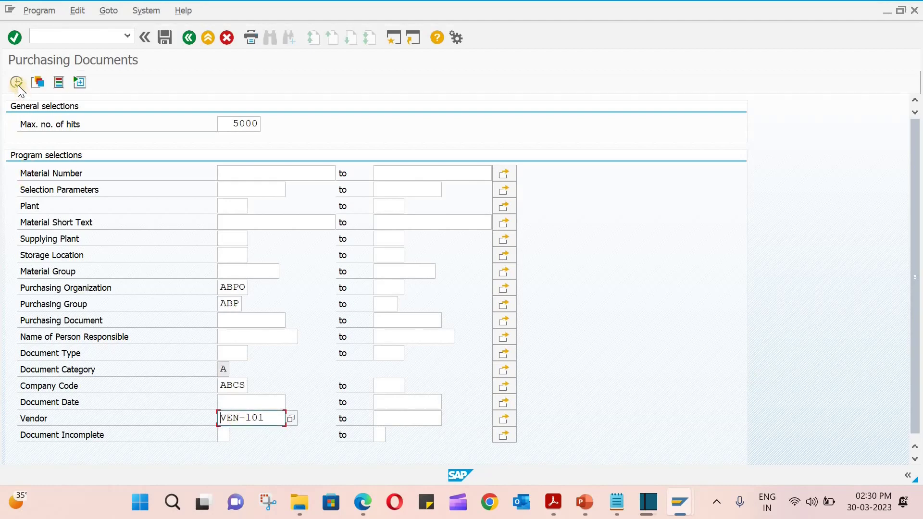
left_click(17, 84)
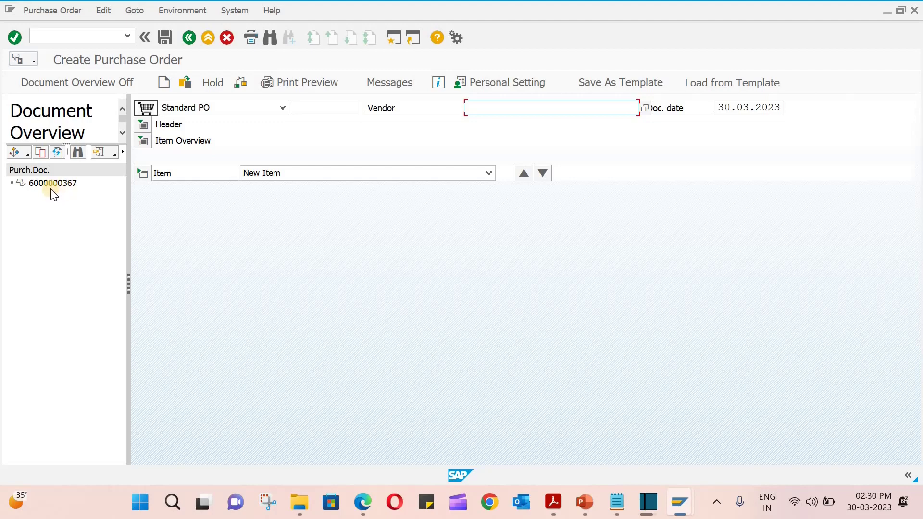
Adopt the listed request for quotation from the document overview into the new purchase order
left_click(53, 184)
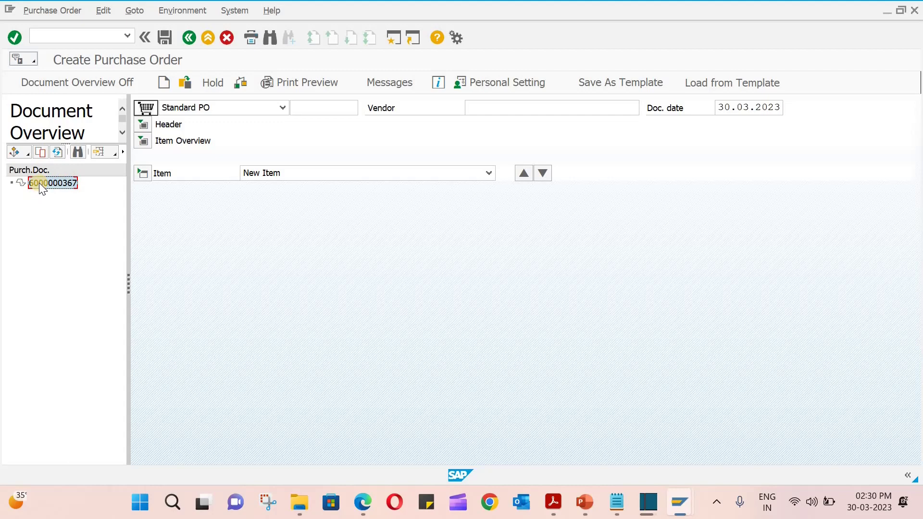
left_click_drag(39, 183, 154, 111)
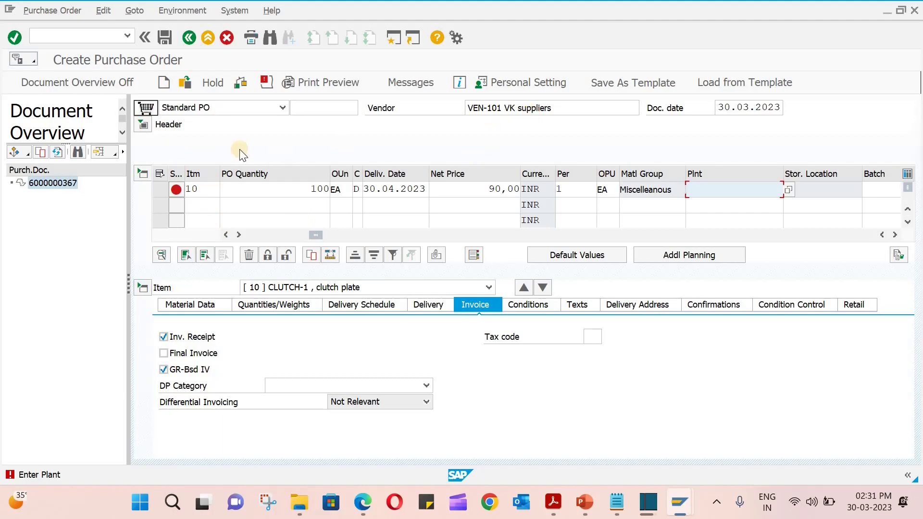
Review the order's header partners, additional data and organizational data, and collapse the header again
left_click(143, 124)
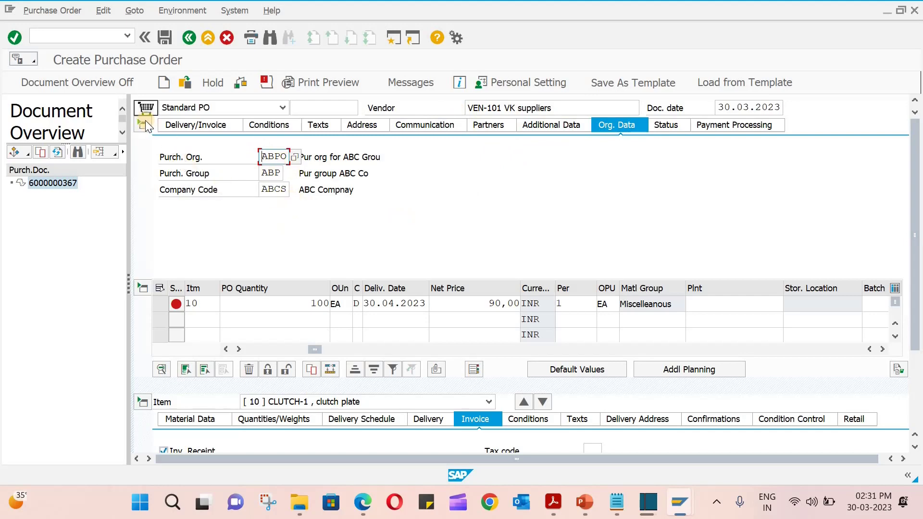
left_click(494, 128)
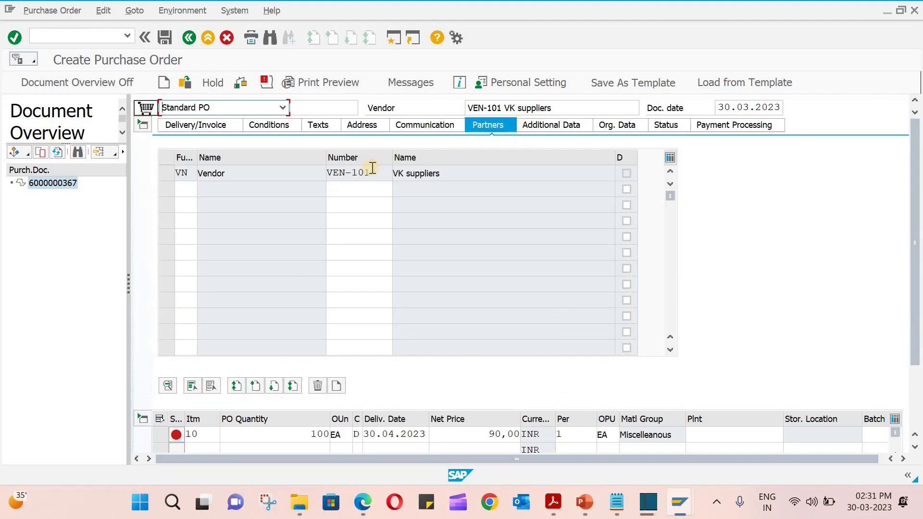
left_click(575, 130)
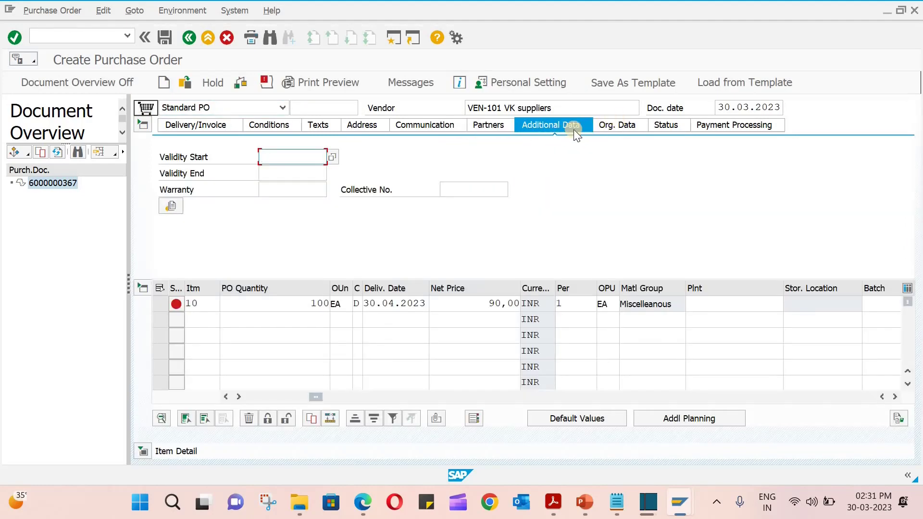
left_click(616, 124)
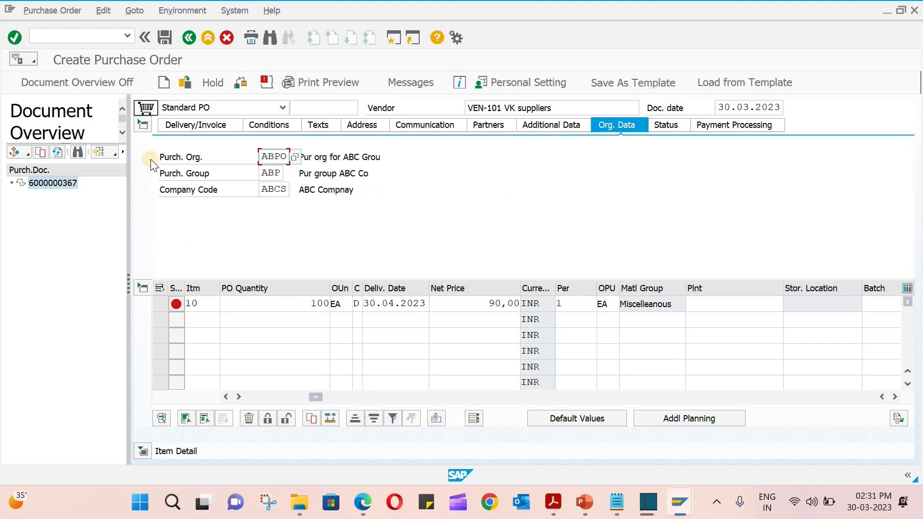
left_click(141, 122)
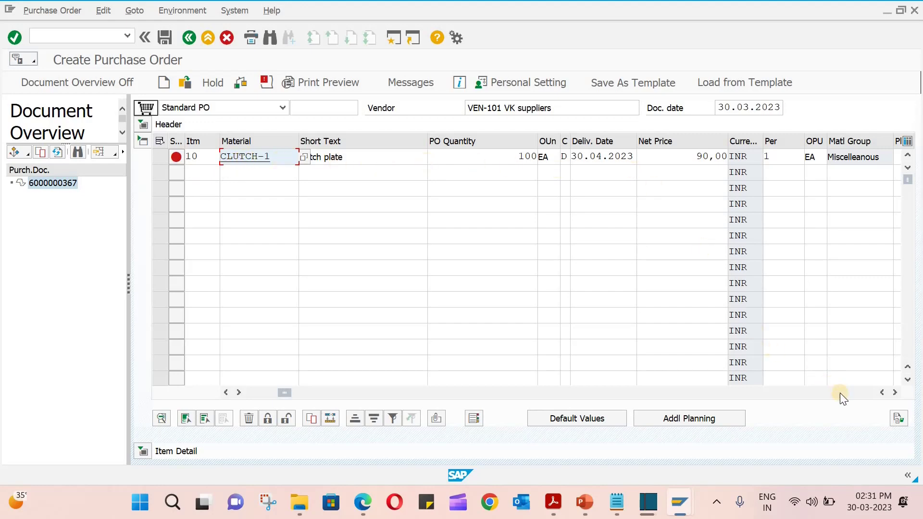
Examine the columns of item 10 in the item overview up to the RFQ reference and return to the first columns
left_click(895, 392)
left_click(895, 393)
left_click(895, 392)
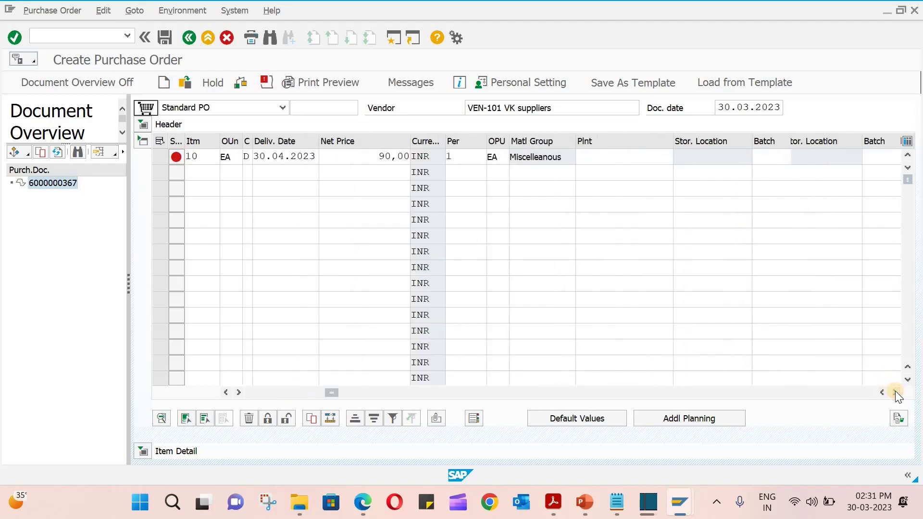
left_click(895, 392)
left_click(895, 392)
left_click(895, 392)
left_click(895, 392)
left_click(895, 392)
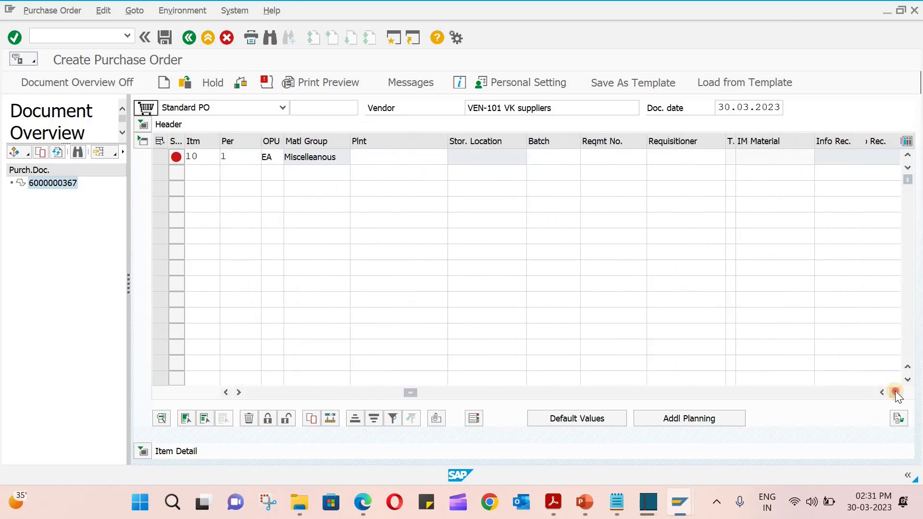
left_click(895, 392)
left_click(894, 393)
left_click(895, 392)
left_click(895, 393)
left_click(895, 392)
left_click(895, 392)
left_click(895, 392)
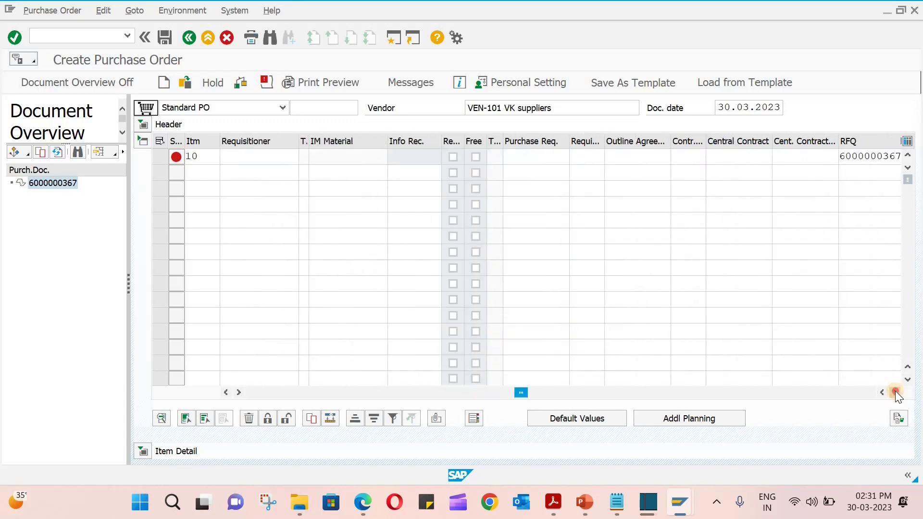
left_click(895, 392)
left_click(895, 392)
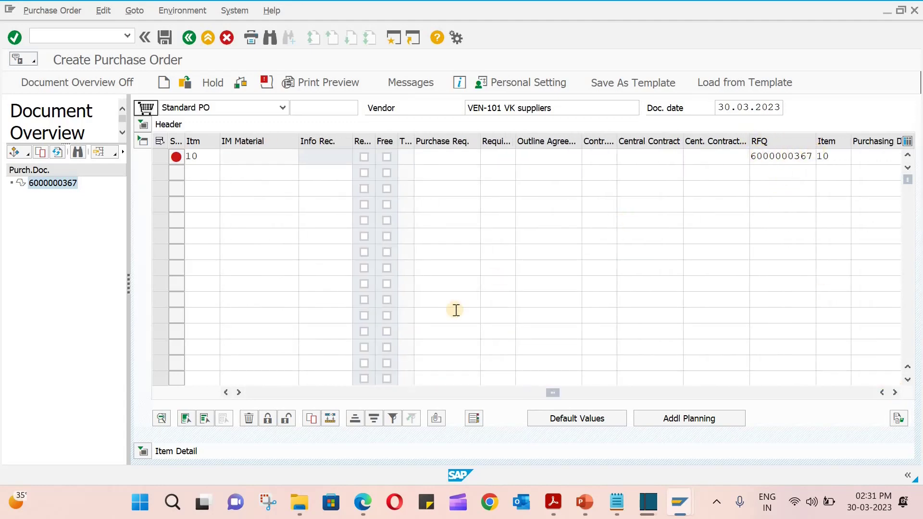
left_click_drag(553, 390, 252, 392)
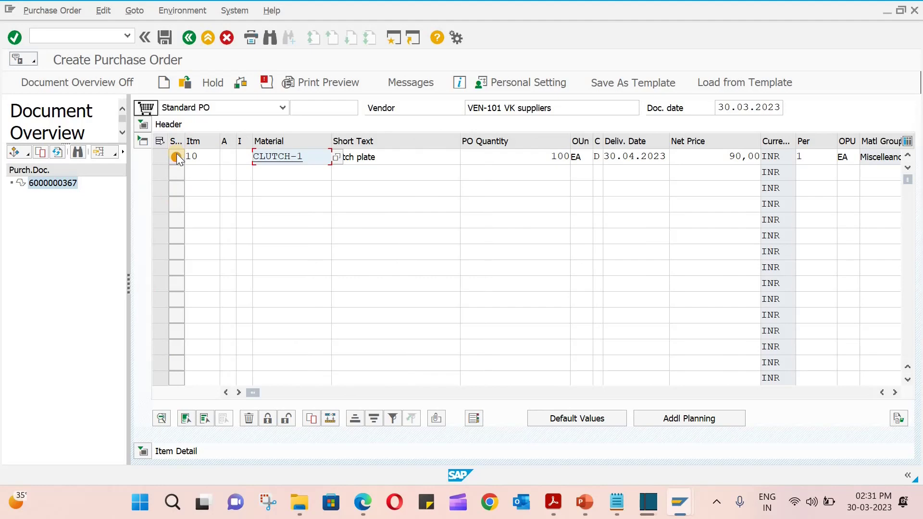
Check the purchase order for errors and enter plant abc1 for item 10
left_click(243, 78)
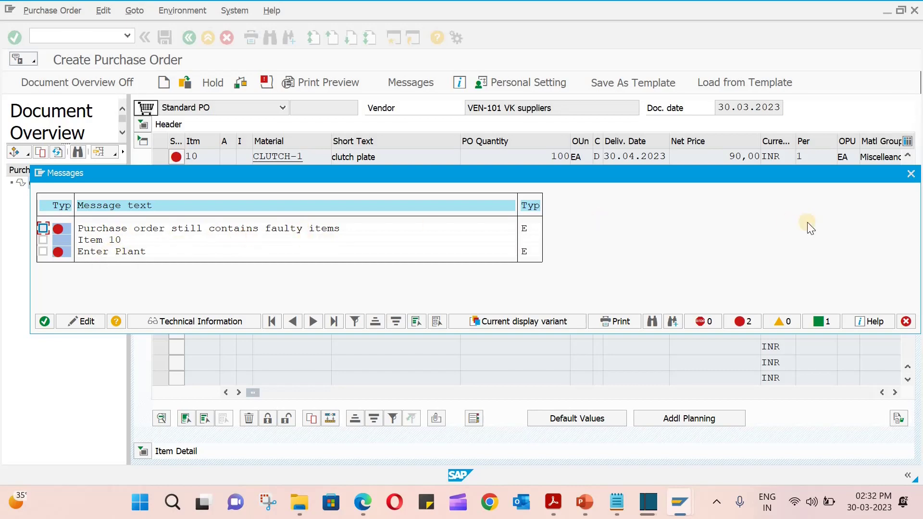
left_click(909, 174)
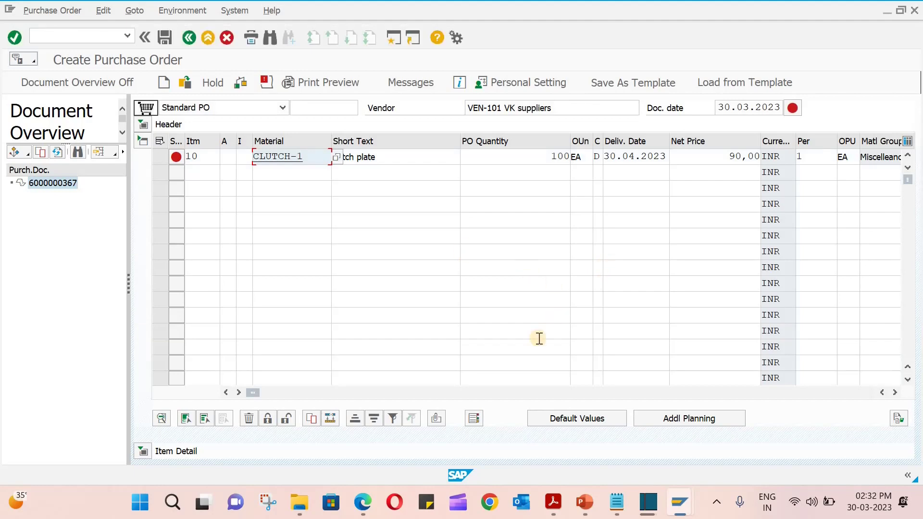
left_click(894, 393)
left_click(895, 393)
left_click(895, 392)
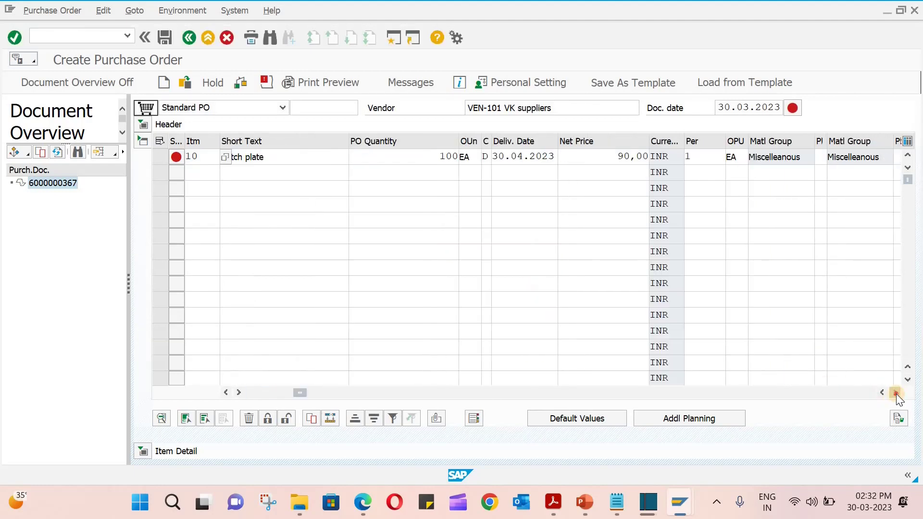
left_click(895, 393)
left_click(559, 159)
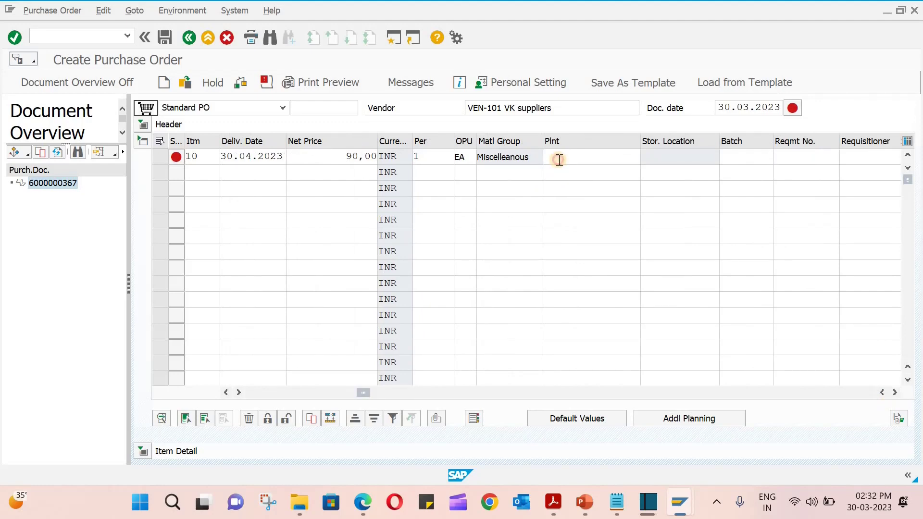
type("abc")
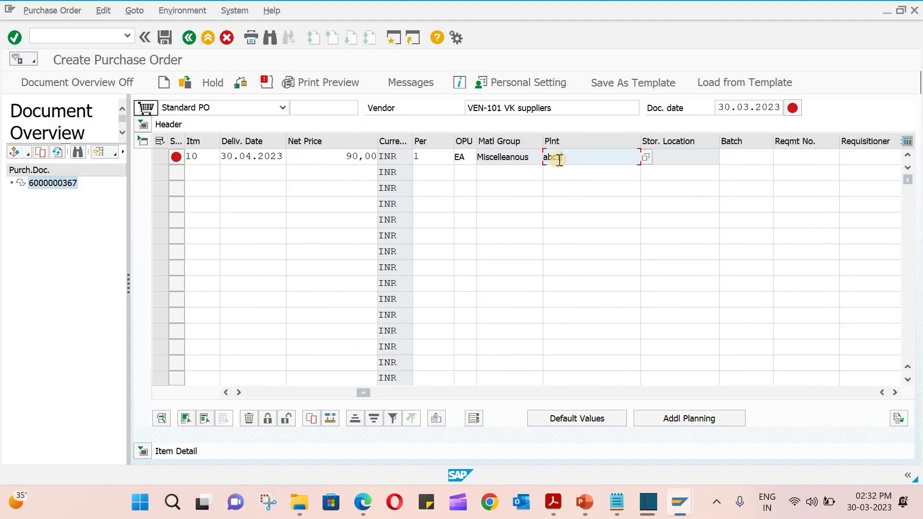
type("1")
key("Return")
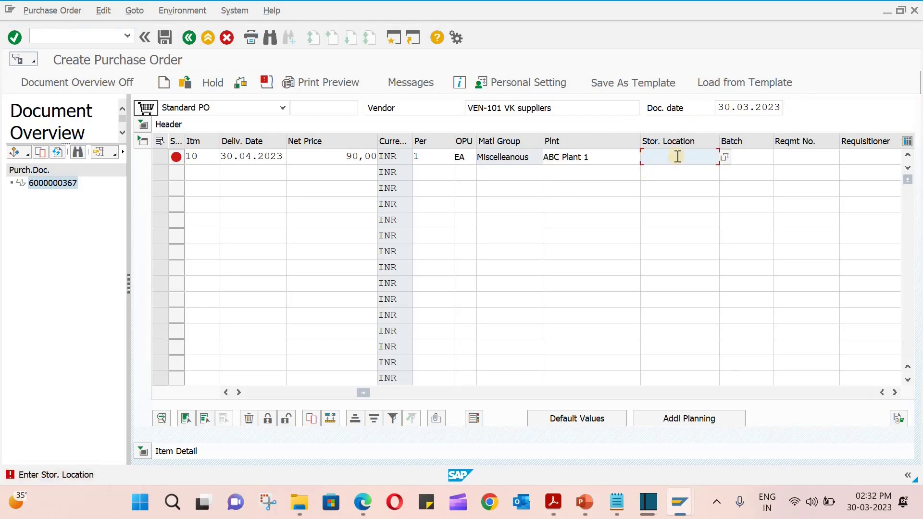
Enter storage location stl1 for item 10 and check the purchase order again
type("stl1")
key("Return")
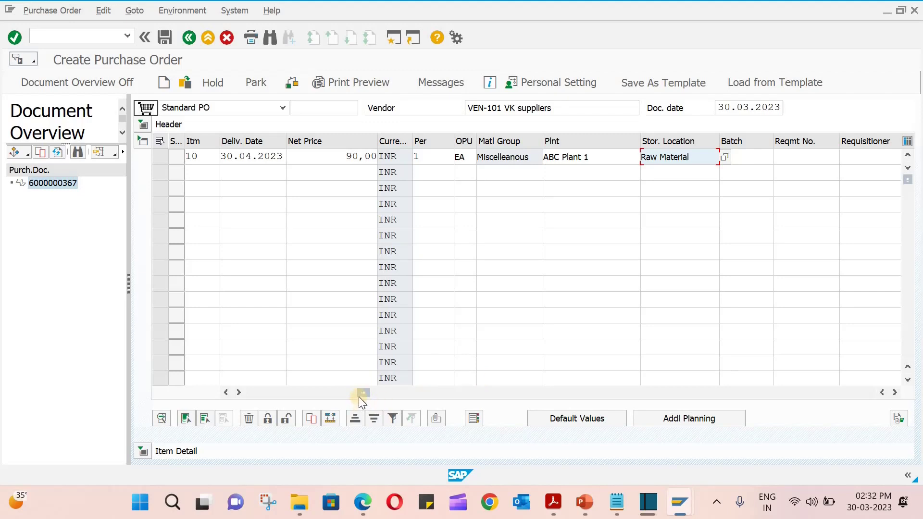
left_click_drag(358, 396, 237, 387)
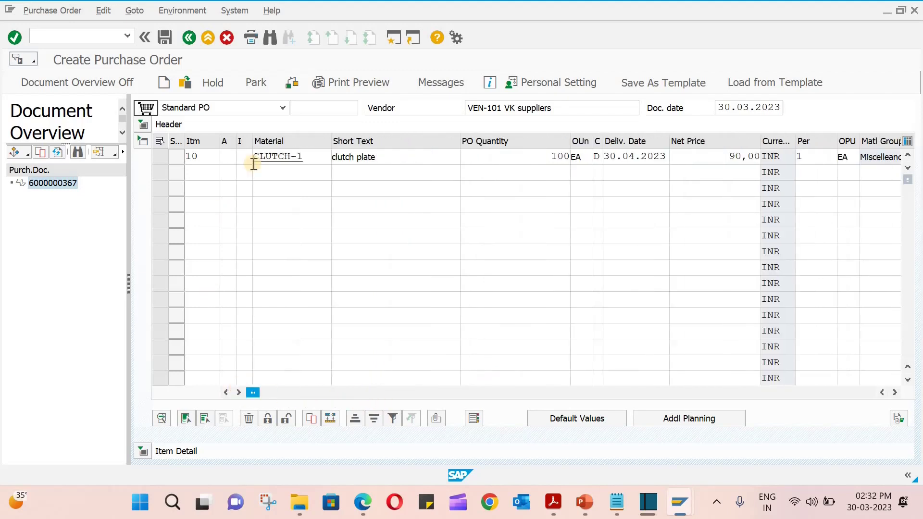
left_click(296, 81)
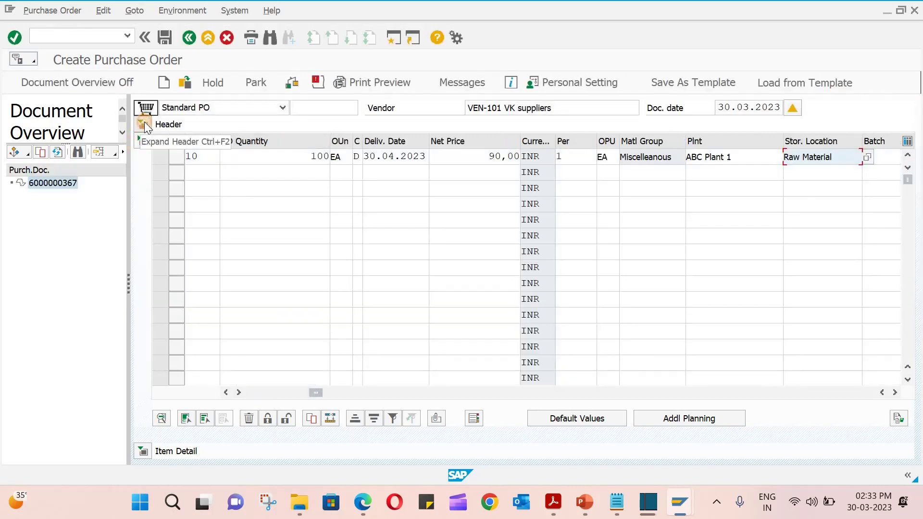
Add partner function DP (delivering plant) with vendor VEN-101 to the order's header partners
left_click(144, 123)
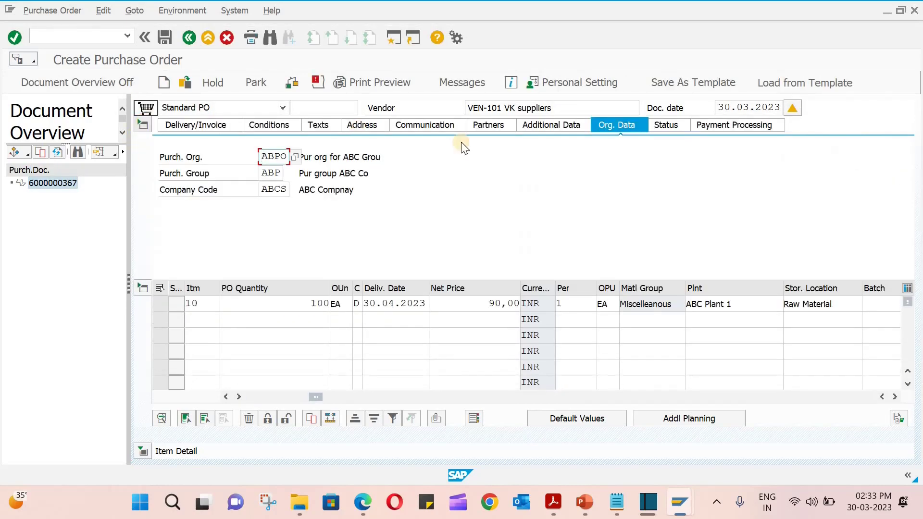
left_click(506, 127)
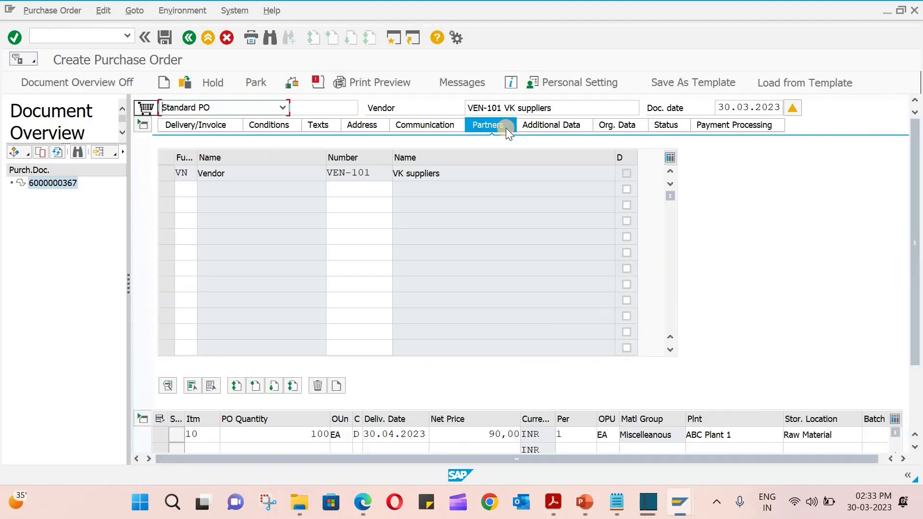
left_click(189, 185)
type("dp")
key("Tab")
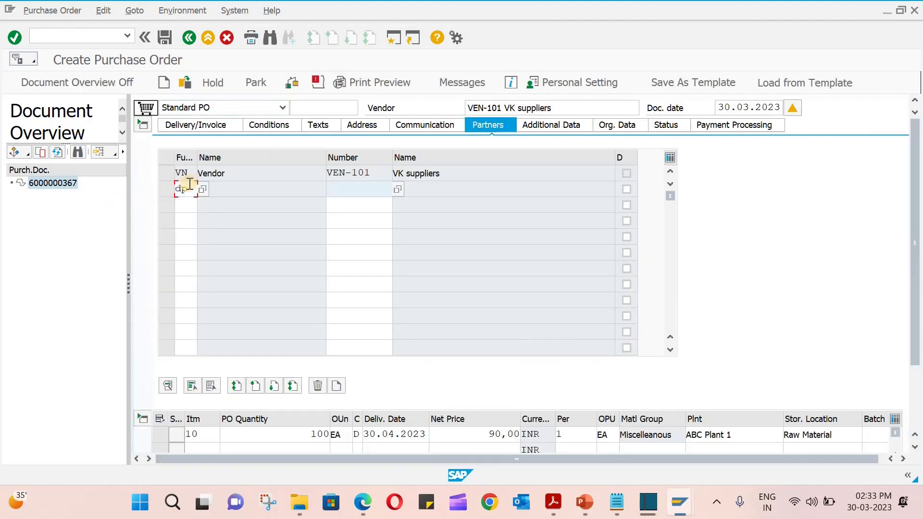
type("ven-101")
key("Return")
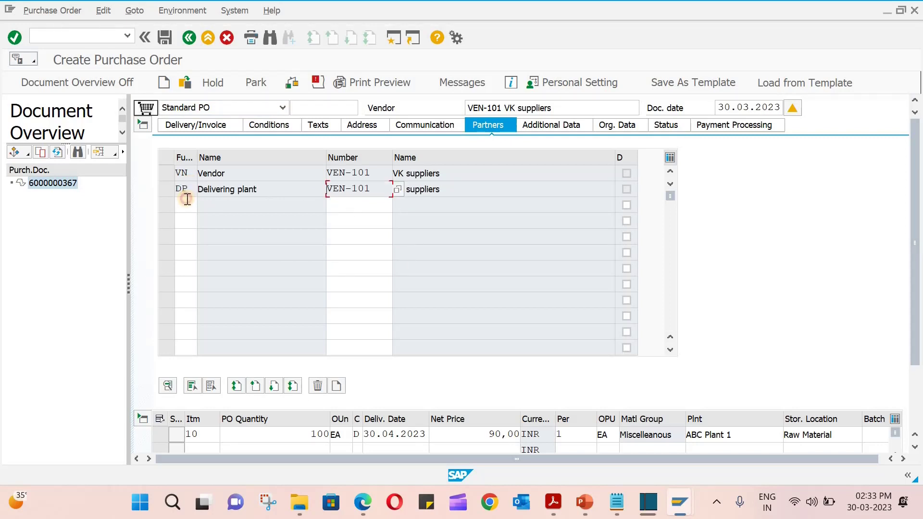
Add partner function IP (invoice presented by) with vendor VEN-101 to the header partners
left_click(187, 199)
type("ir")
key("Tab")
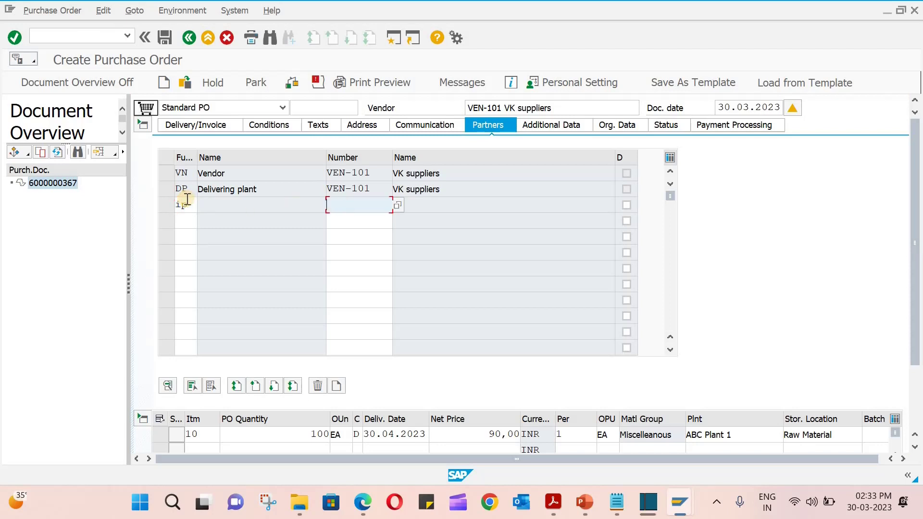
type("ven-101")
key("Return")
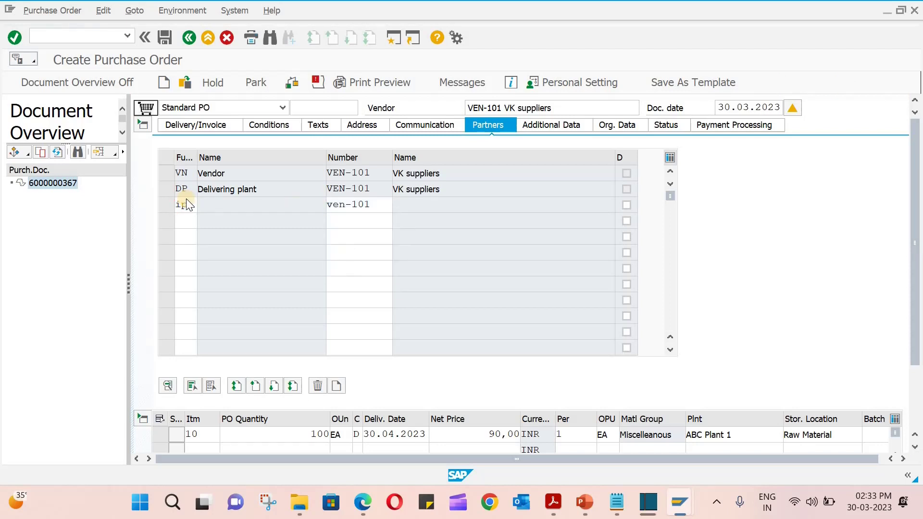
Add partner function FS (freight service agent) with vendor VEN-101 to the header partners
left_click(188, 223)
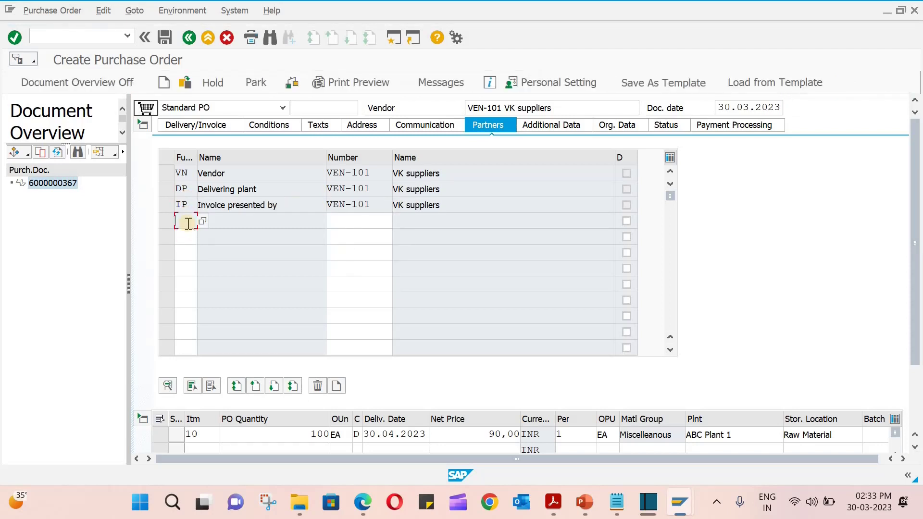
type("fs")
left_click(339, 219)
type("ven-101")
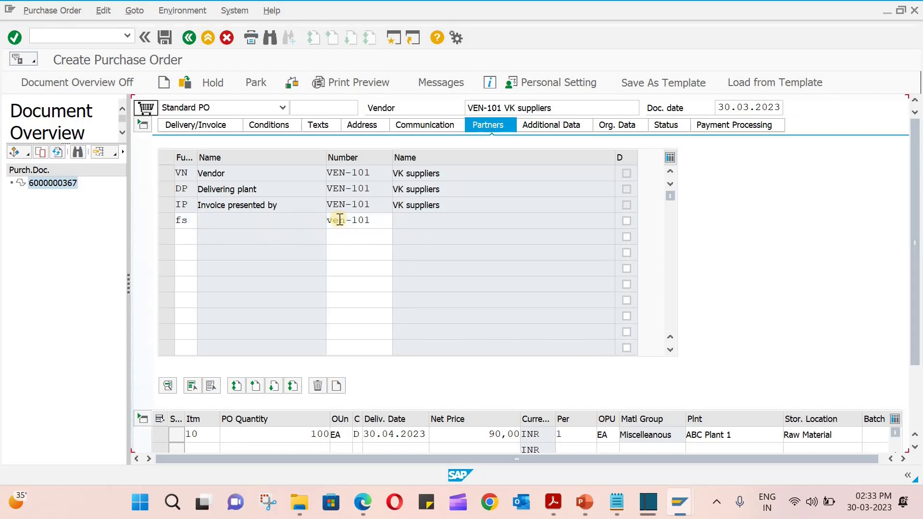
key("Return")
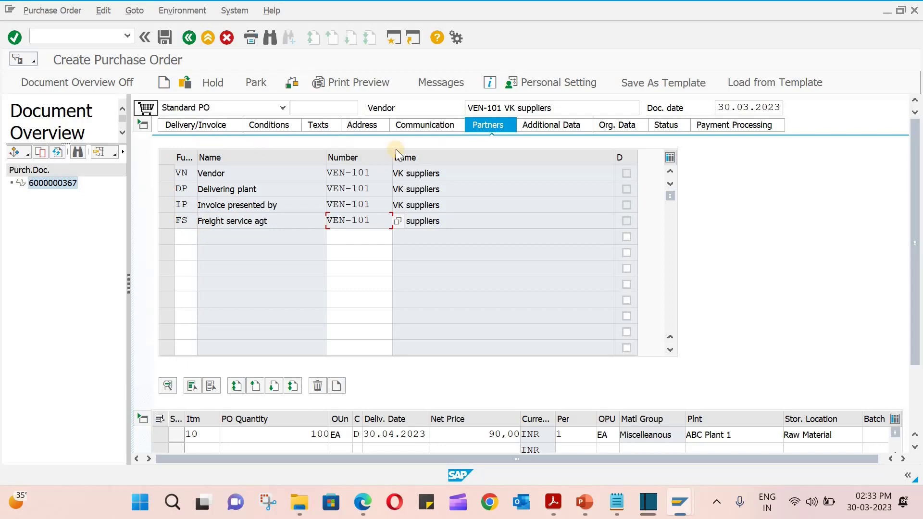
Collapse the header and item overview, and review the item's material data, quantities and weights, delivery schedule and delivery details
left_click(139, 125)
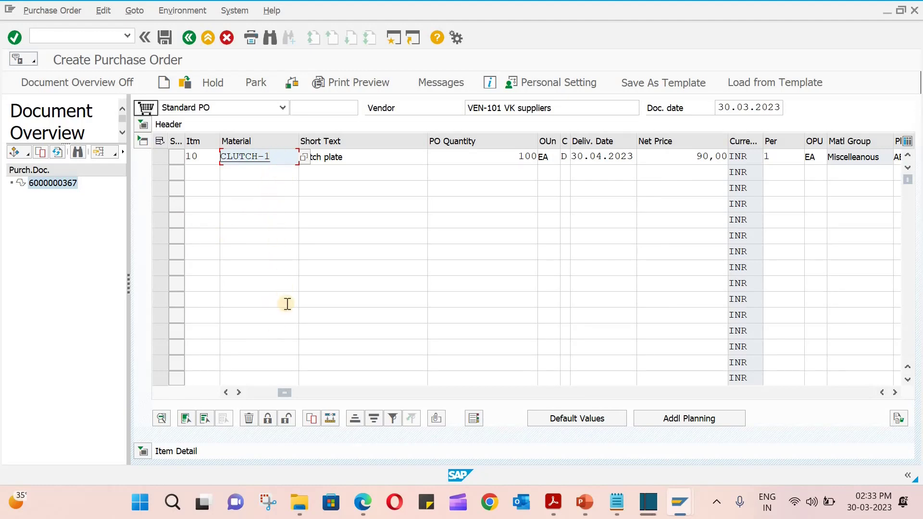
left_click(142, 143)
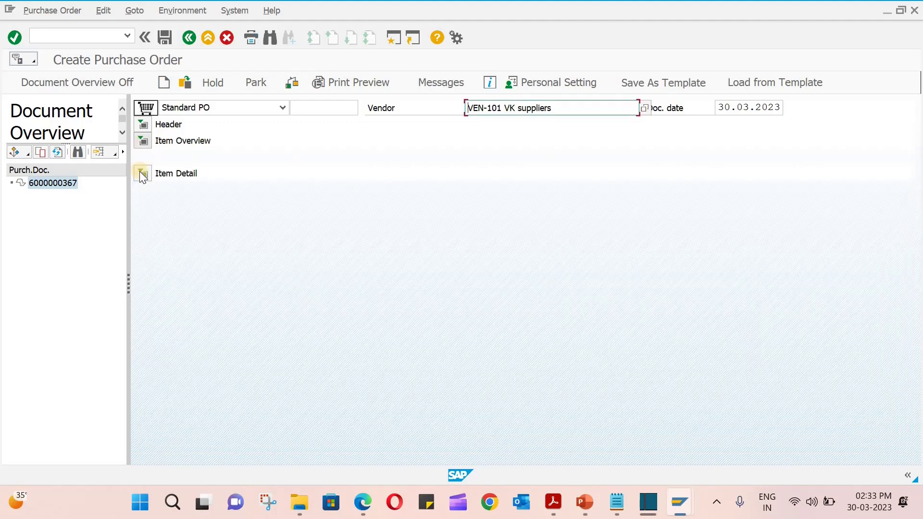
left_click(140, 172)
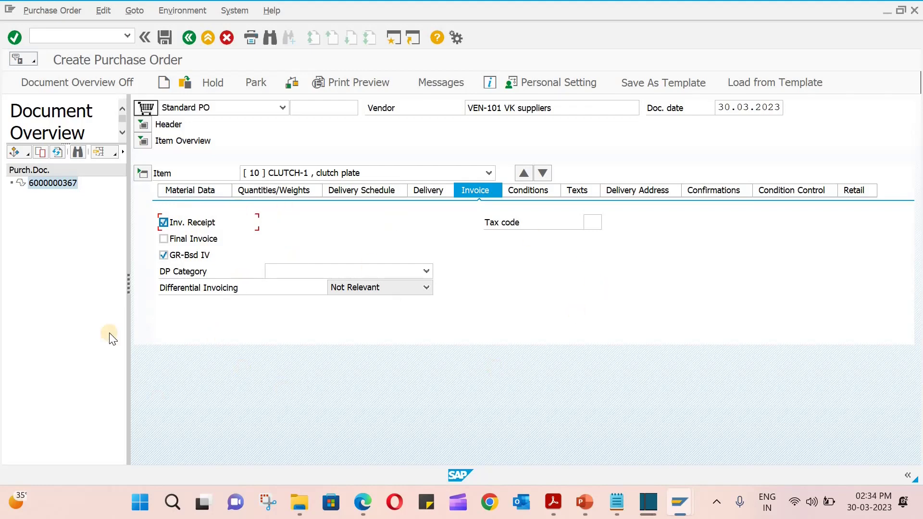
left_click(200, 194)
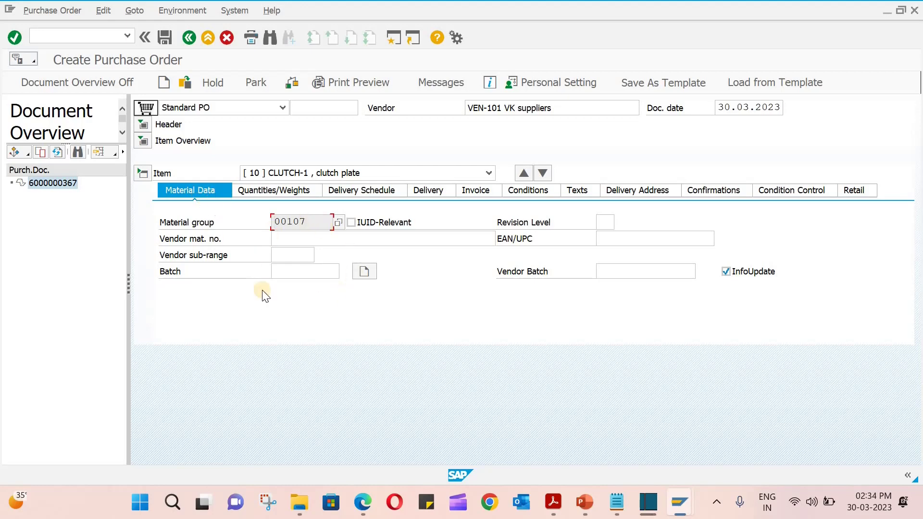
left_click(306, 188)
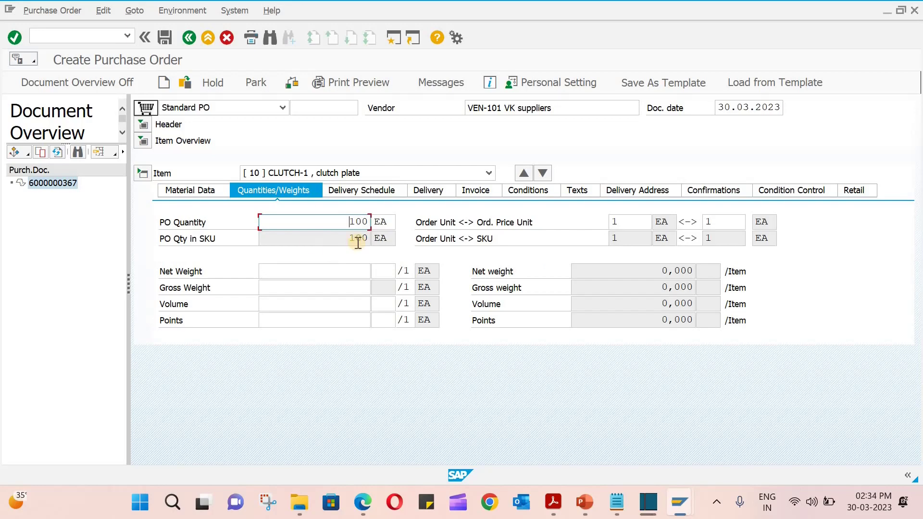
left_click(397, 190)
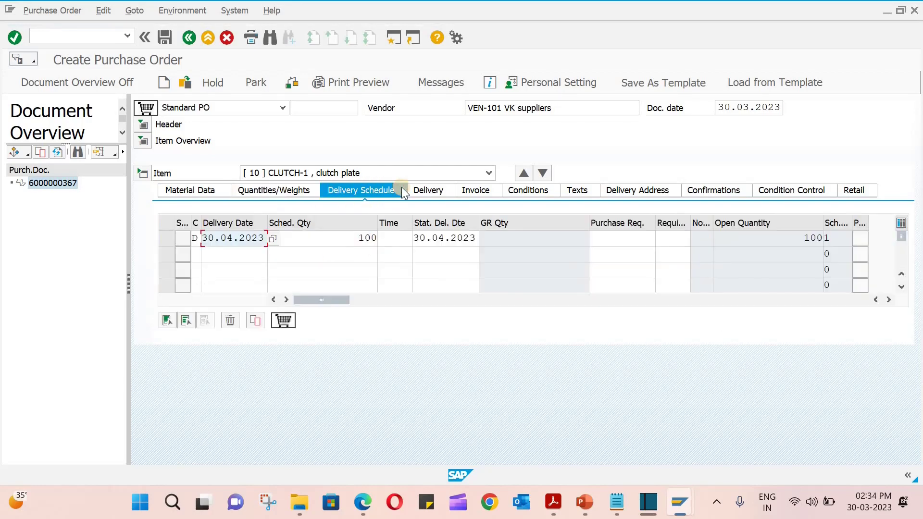
left_click(446, 192)
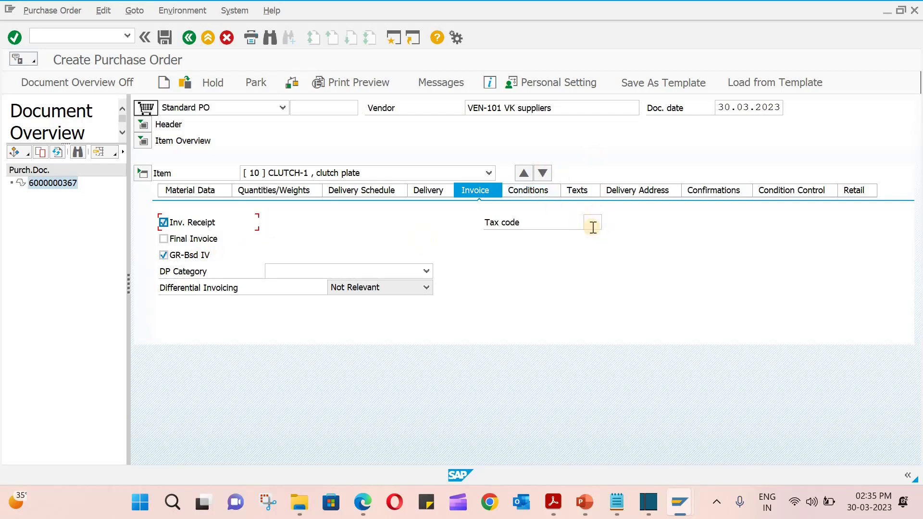
Review the clutch plate item's conditions, texts, delivery address, confirmations, condition control and retail data, returning to the material data
left_click(521, 192)
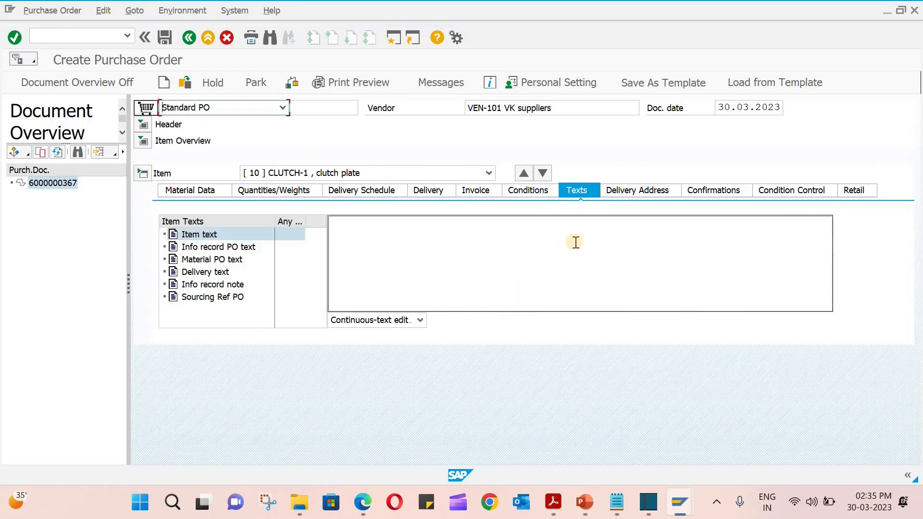
left_click(666, 196)
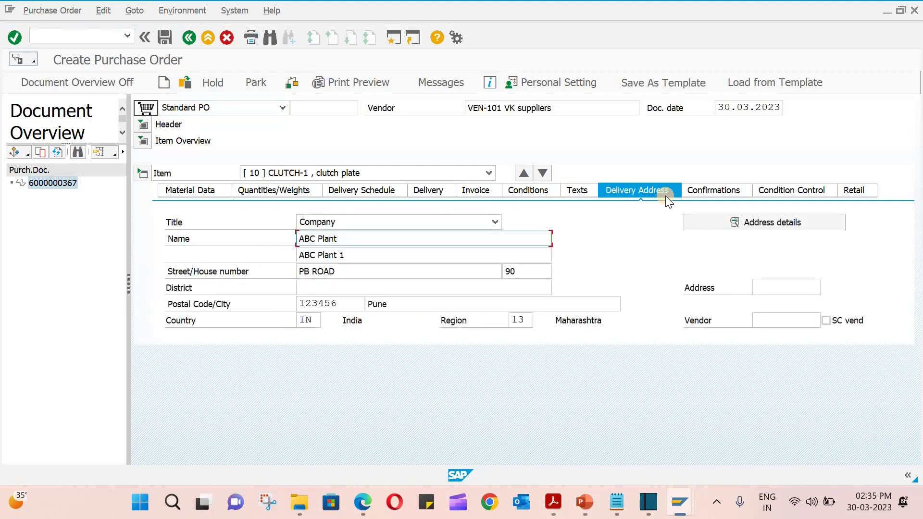
left_click(725, 191)
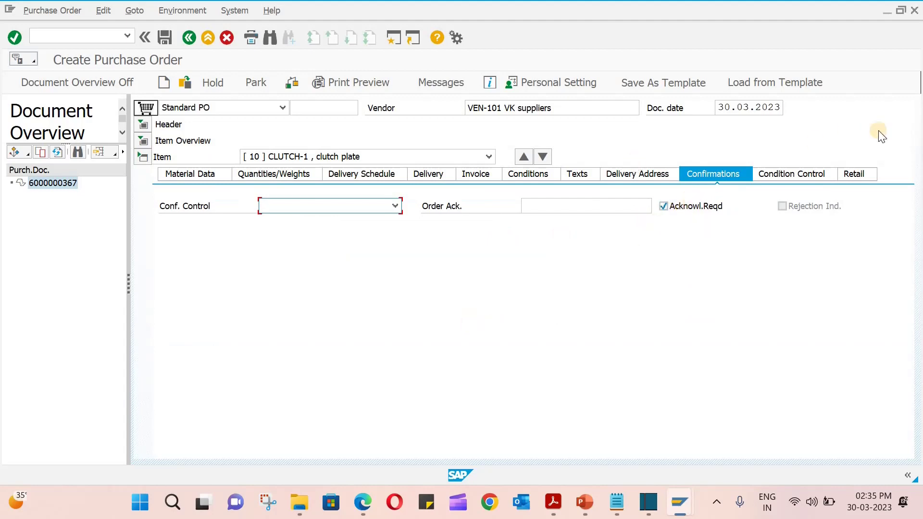
left_click(785, 169)
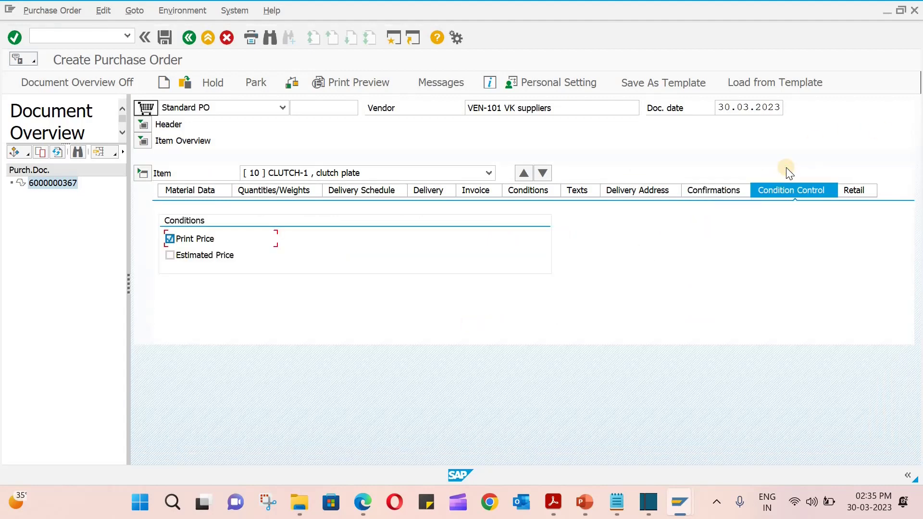
left_click(860, 194)
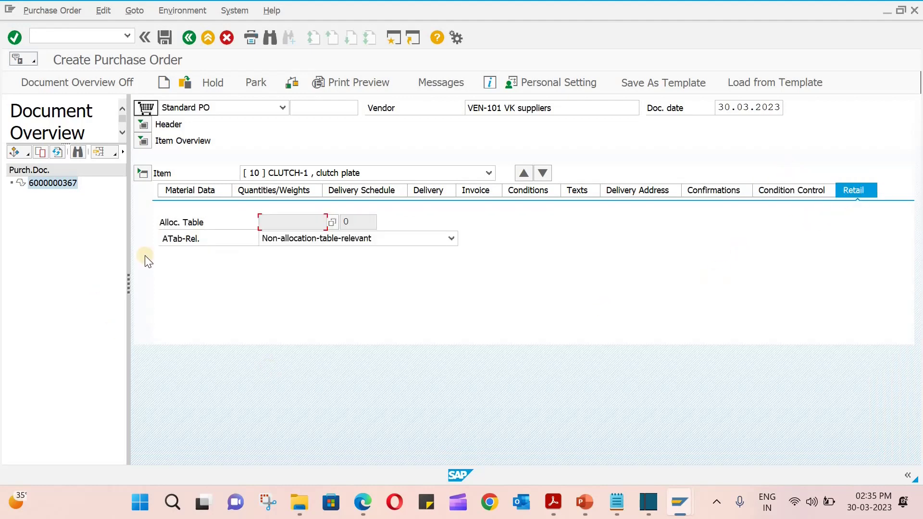
left_click(197, 191)
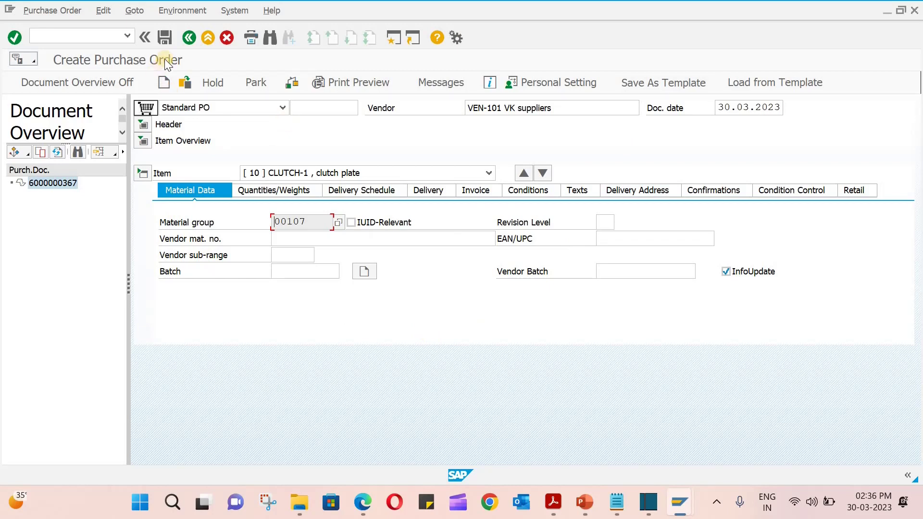
Save the purchase order, dismissing the express notice, and read the long text of the save message
left_click(165, 38)
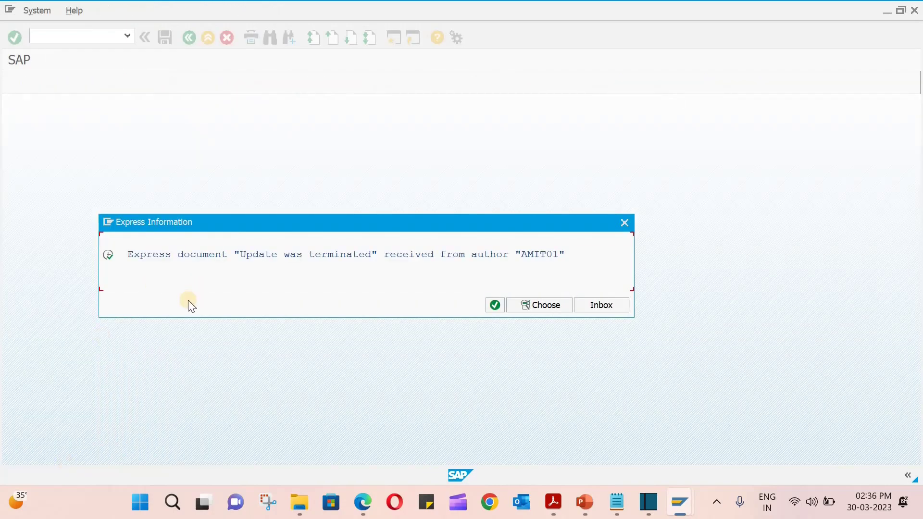
left_click(624, 222)
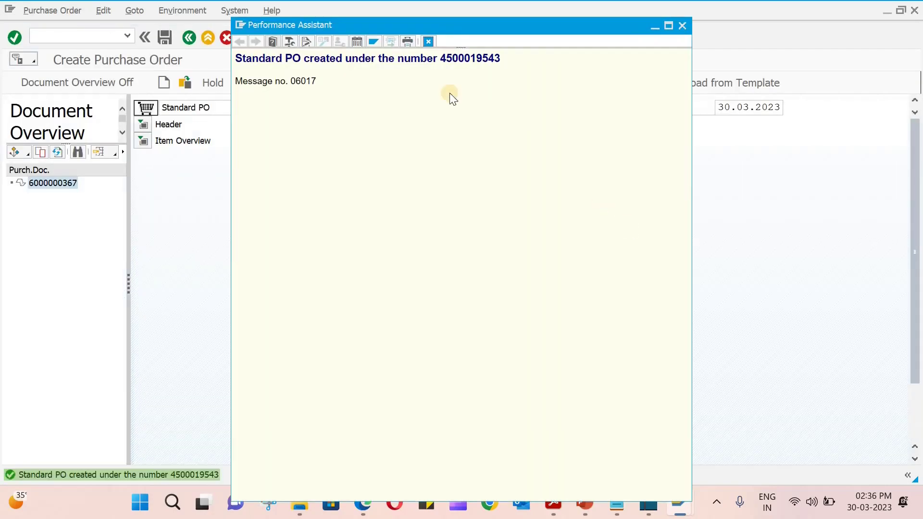
left_click_drag(235, 58, 494, 60)
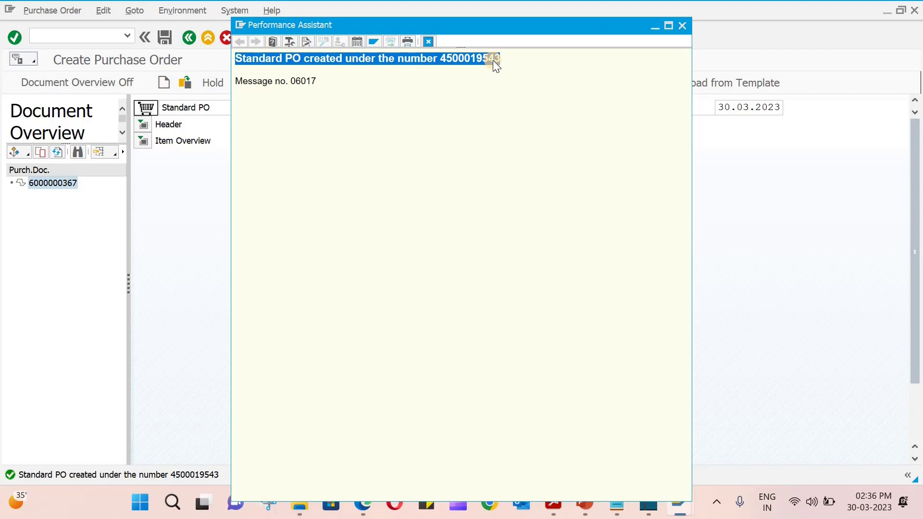
left_click(495, 64)
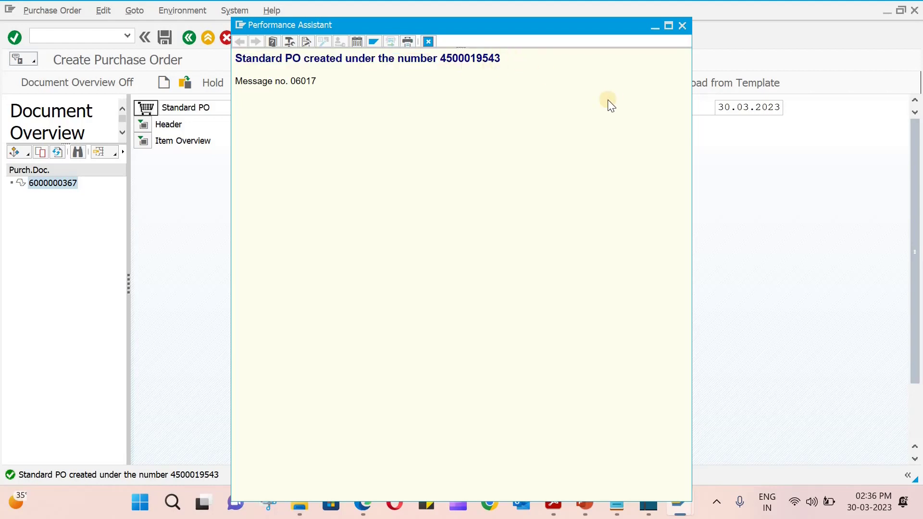
left_click(682, 27)
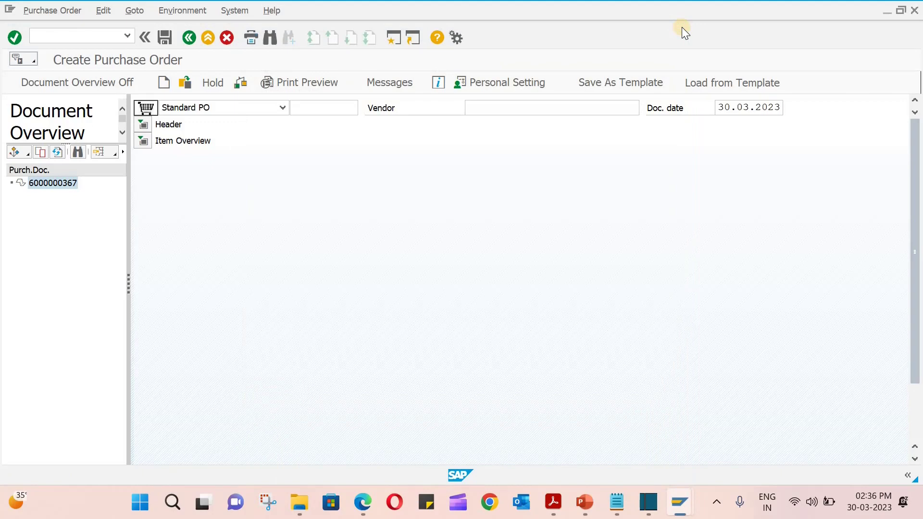
Exit the current transaction and start a blank purchase order with transaction ME21N
left_click(103, 37)
type("/n")
key("Return")
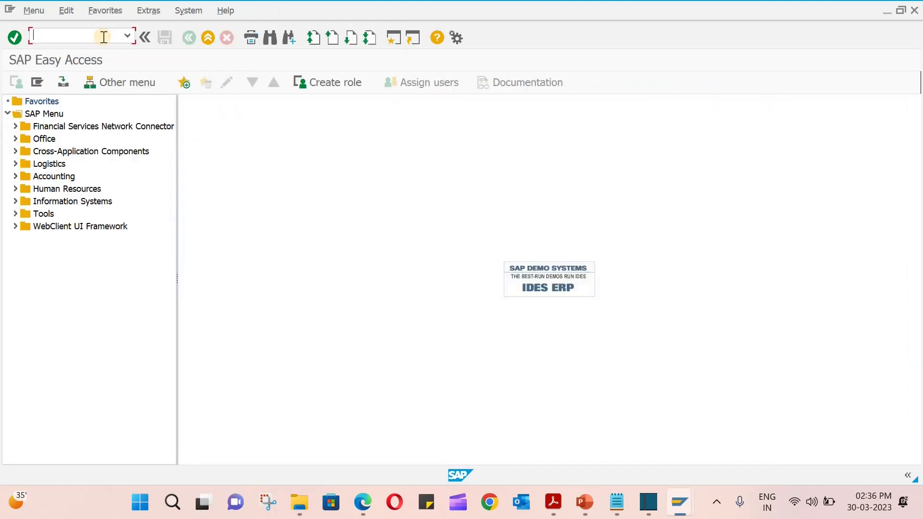
type("MM")
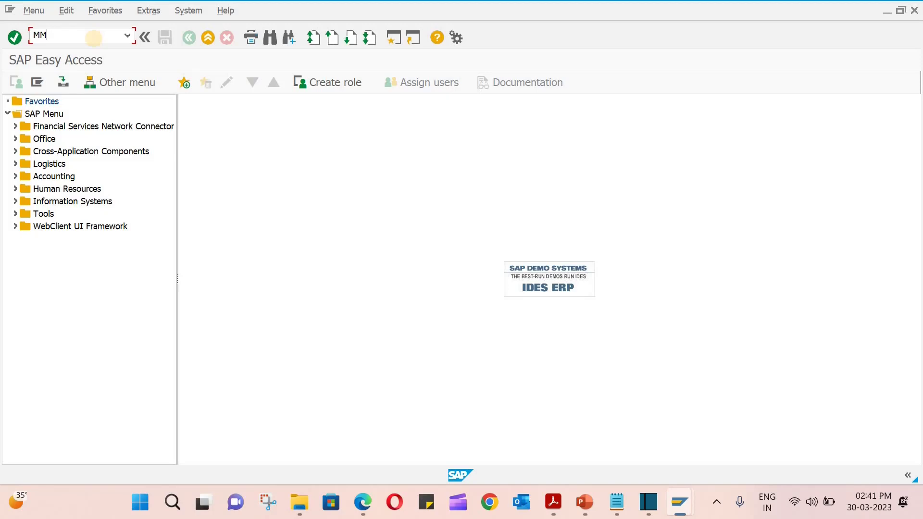
key("BackSpace")
type("E21N")
key("Return")
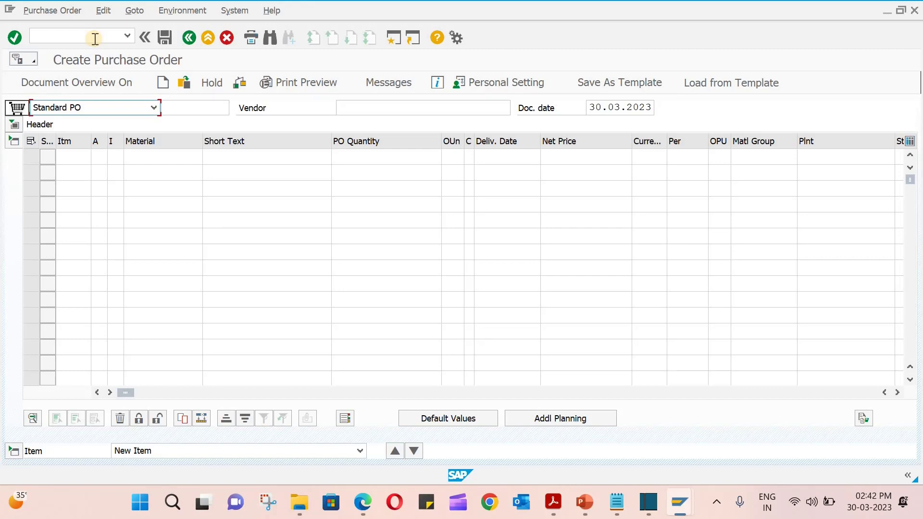
Enter vendor VEN-101 with purchasing organization ABPO, purchasing group ABP and company code ABCS for the standard purchase order
left_click(354, 107)
type("VEN-101")
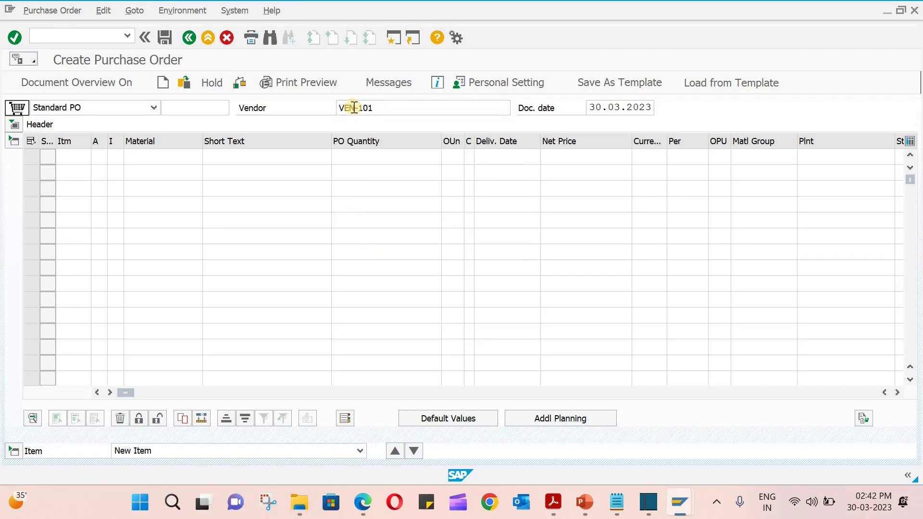
key("Return")
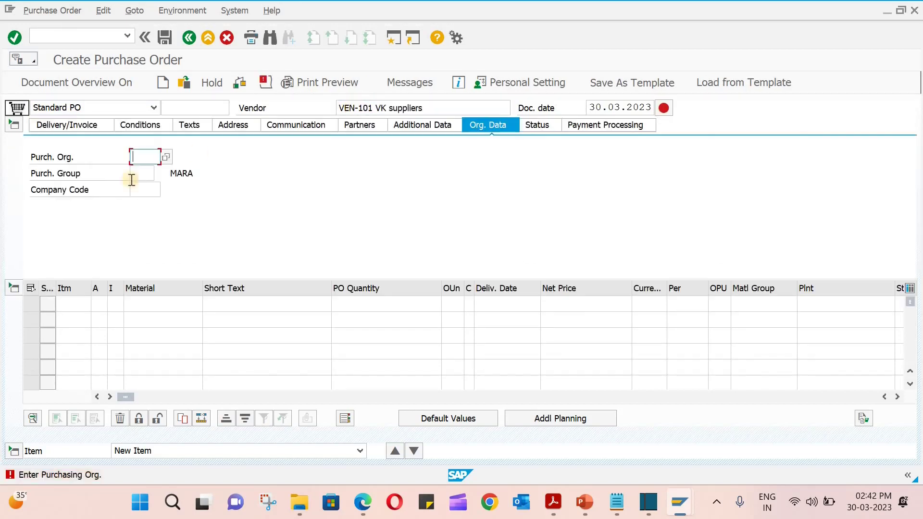
type("ABPO")
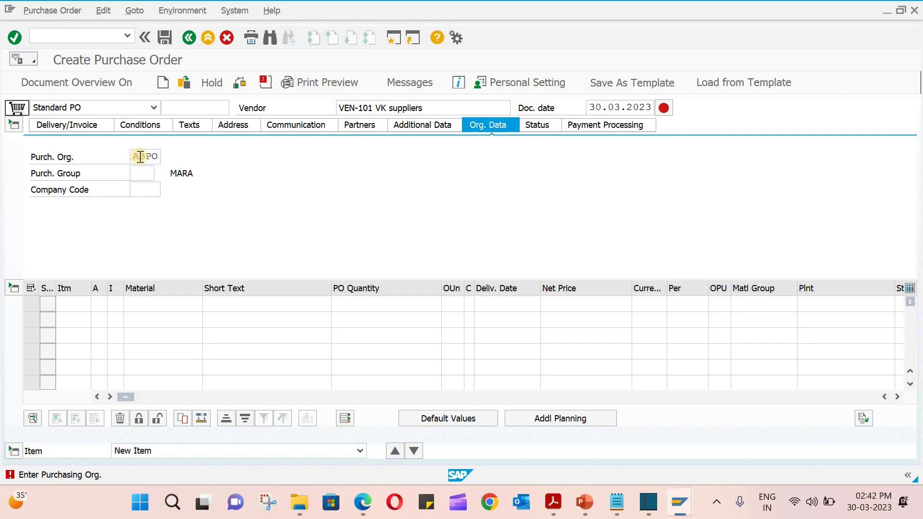
key("Return")
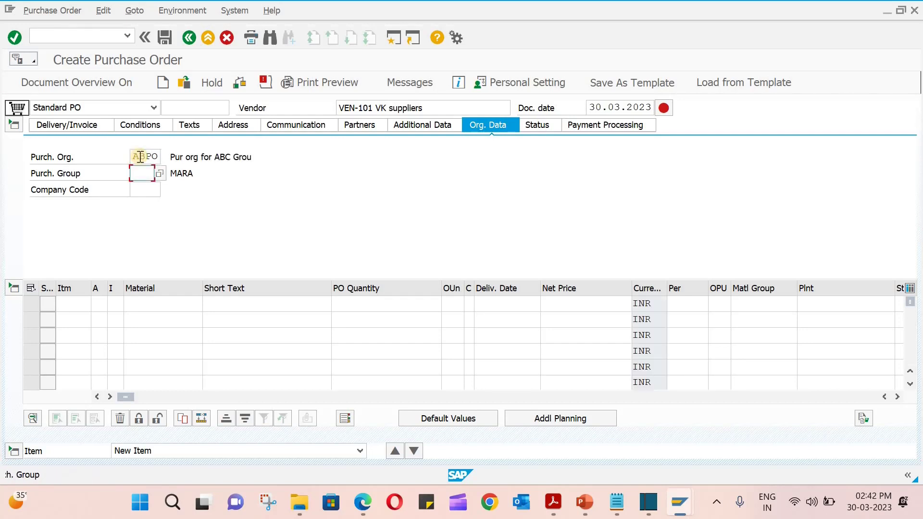
type("ABP")
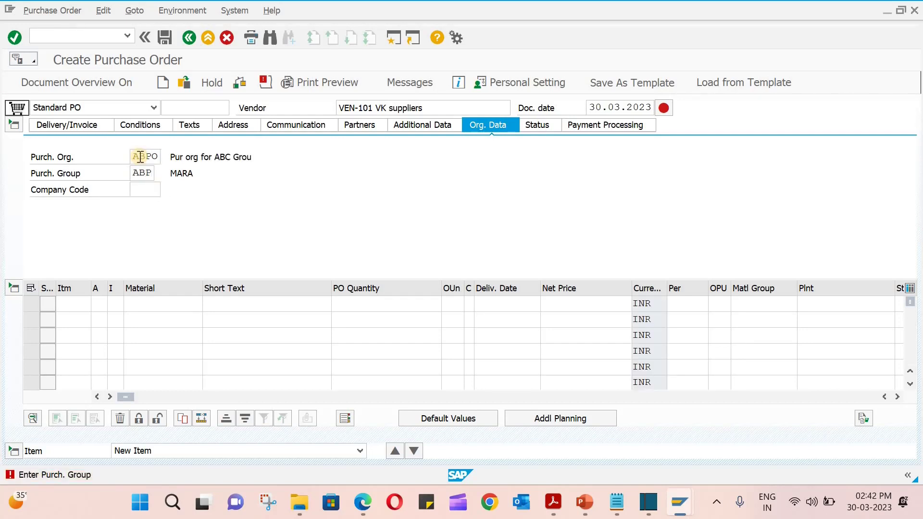
key("Return")
type("ABCS")
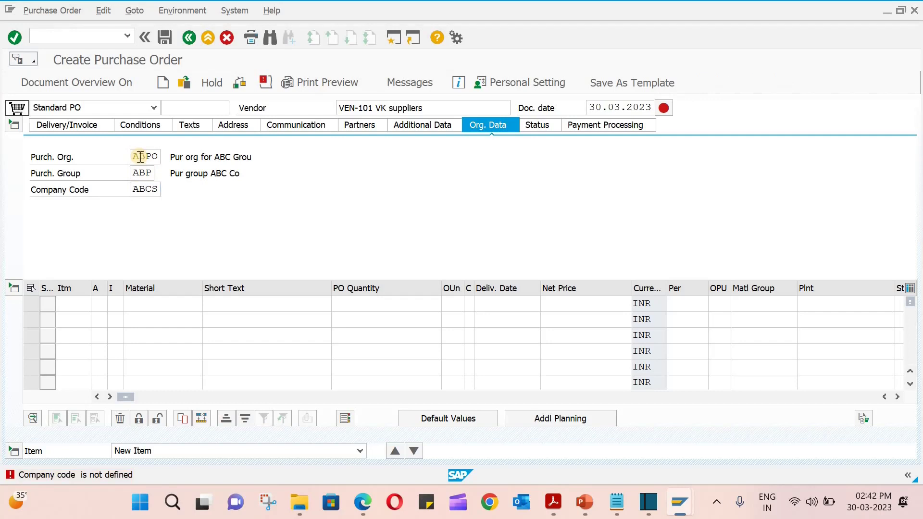
key("Return")
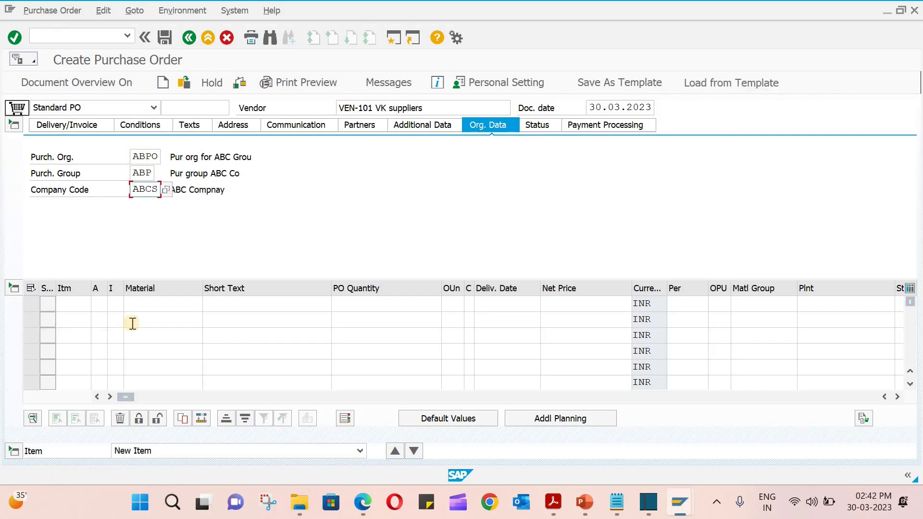
Add material CLUTCH-1 as the first item and assign it to plant ABC Plant 1
left_click(160, 302)
type("CLUT")
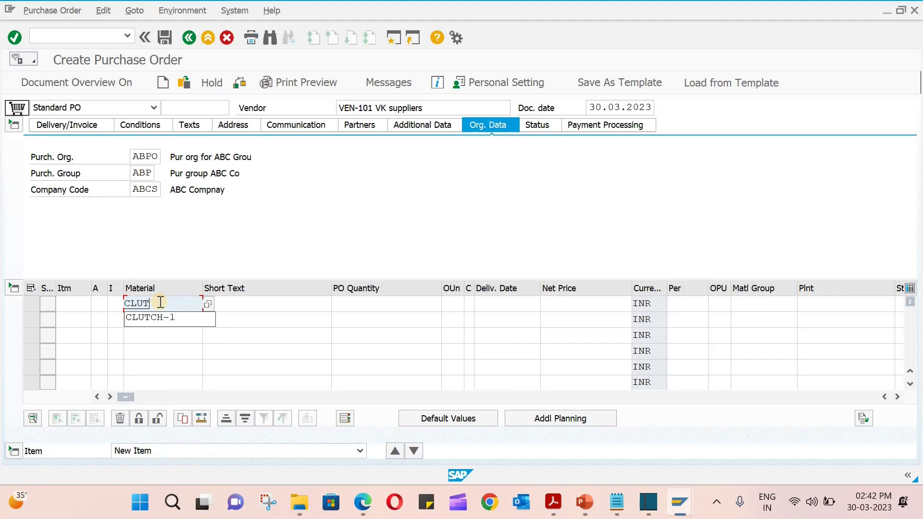
key("Down")
key("Return")
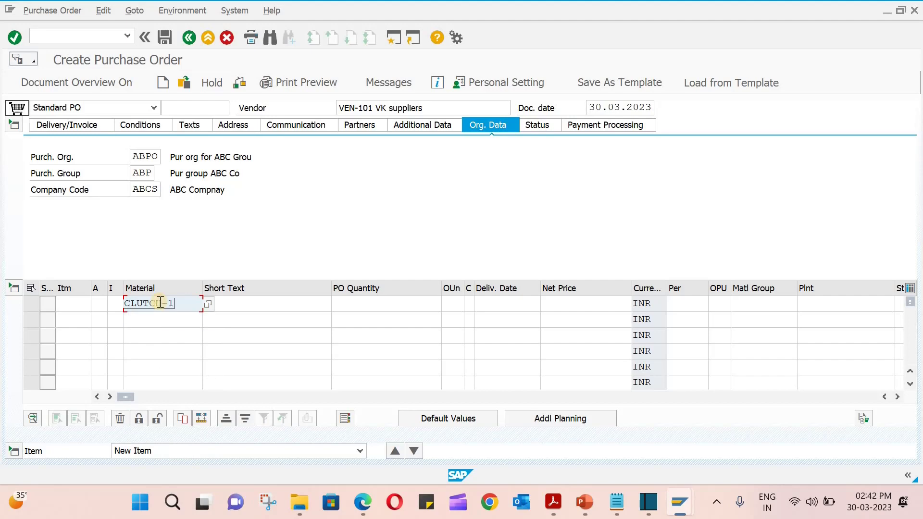
key("Return")
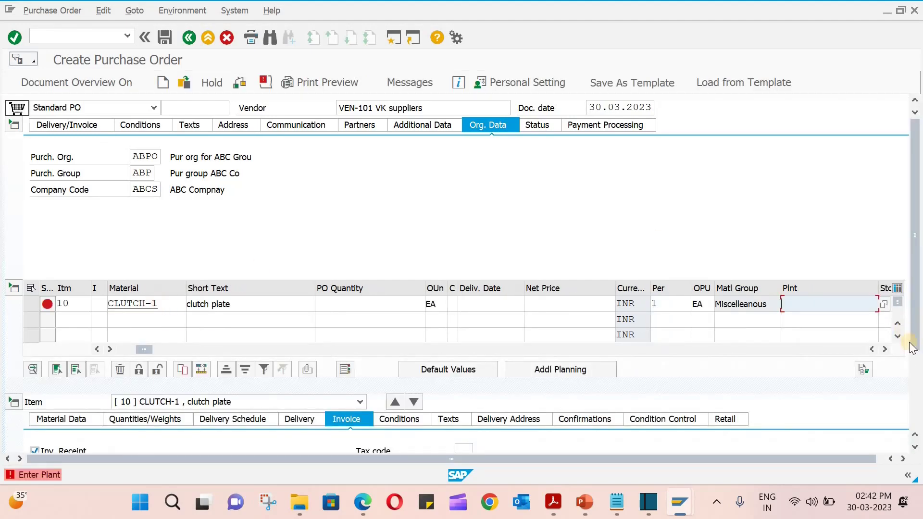
type("ABC")
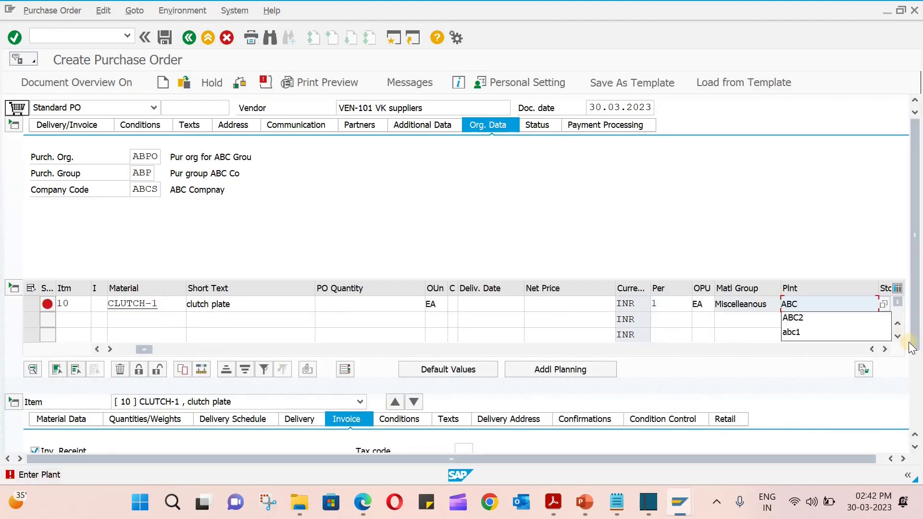
key("Return")
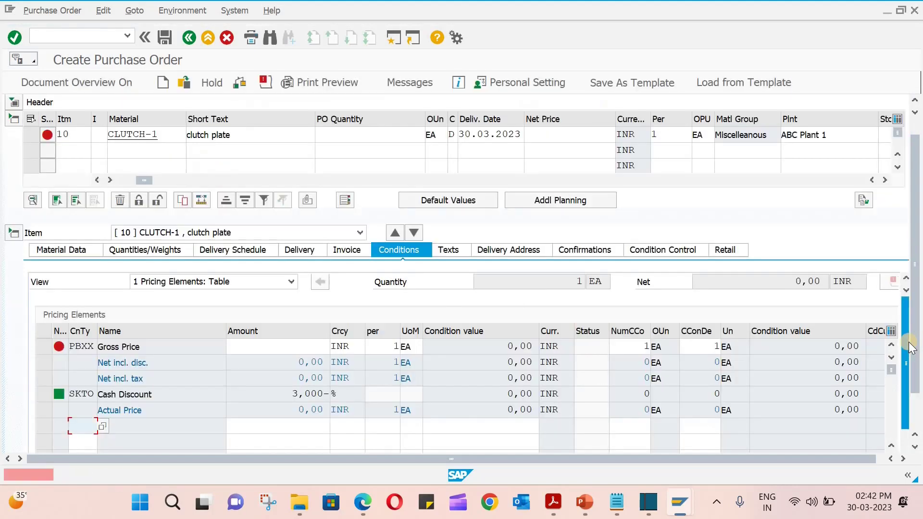
Set the CLUTCH-1 item's storage location to ST1 (Raw Material)
left_click(888, 135)
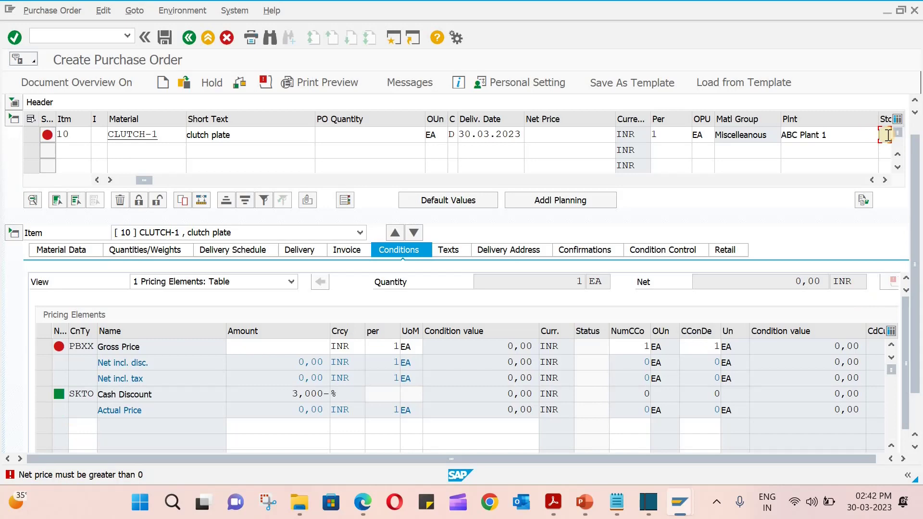
type("ST1")
left_click(885, 180)
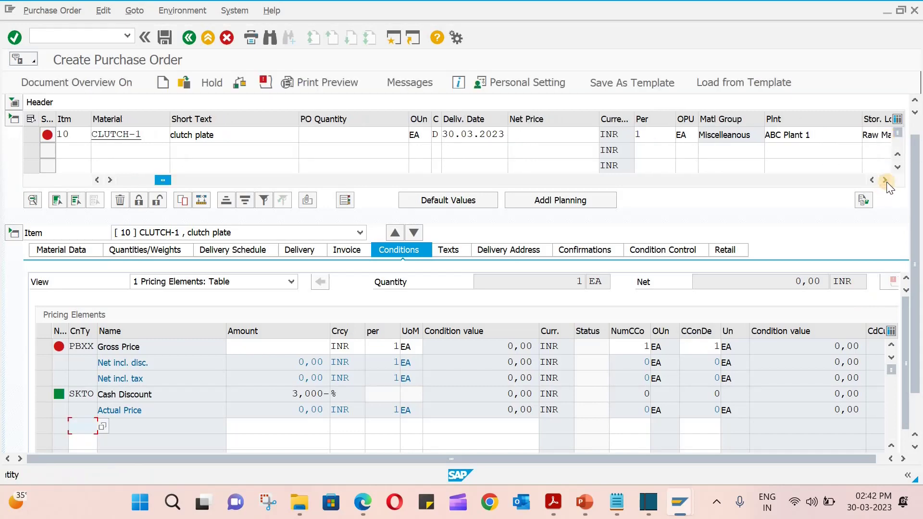
left_click(885, 180)
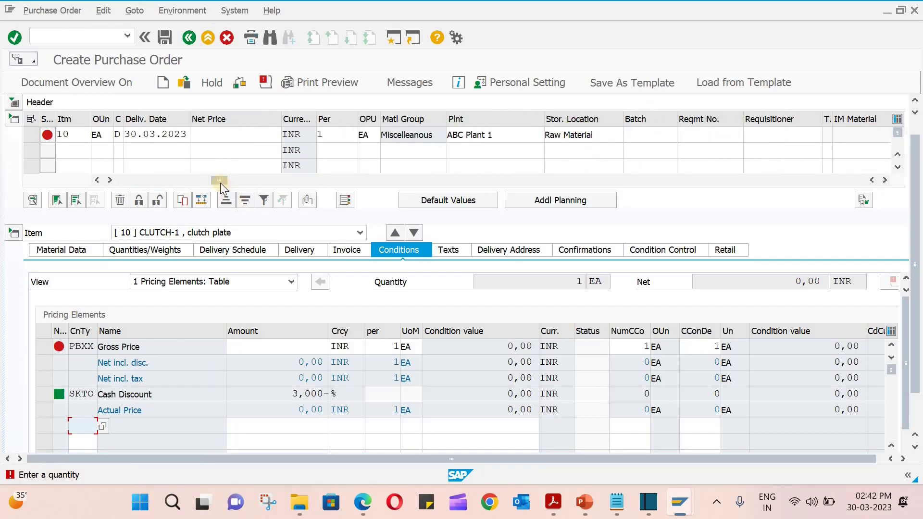
Set the item's order quantity to 200 EA and its PBXX gross price to 98 INR
left_click_drag(220, 182, 27, 192)
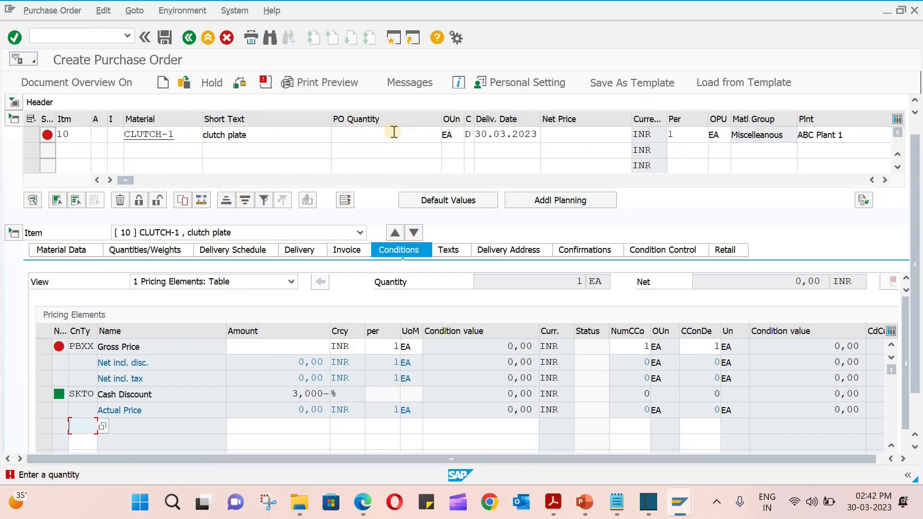
left_click(394, 131)
type("200")
key("Return")
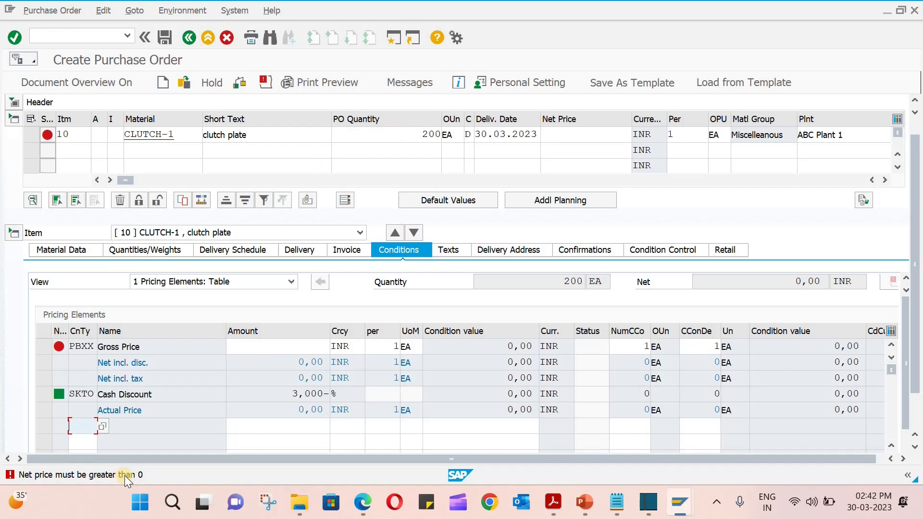
left_click(289, 342)
type("98")
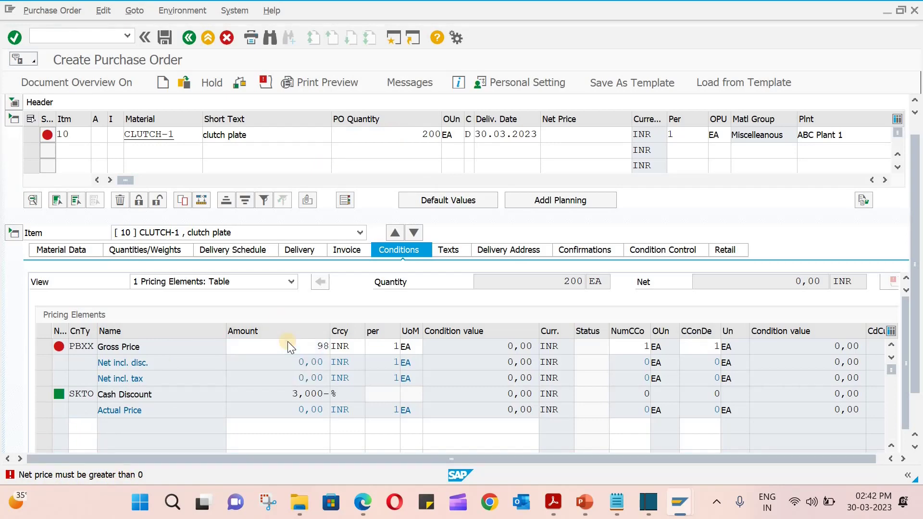
key("Return")
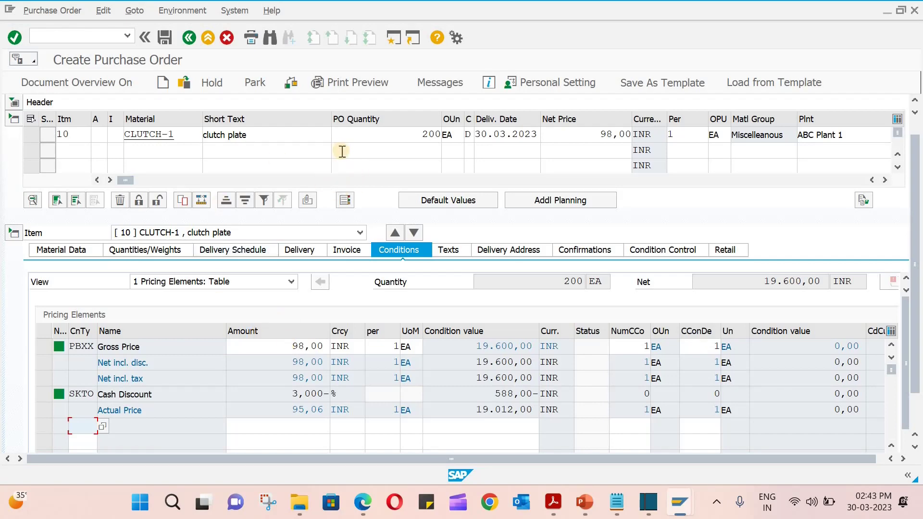
Check the purchase order for errors, read the message log and close it
left_click(289, 84)
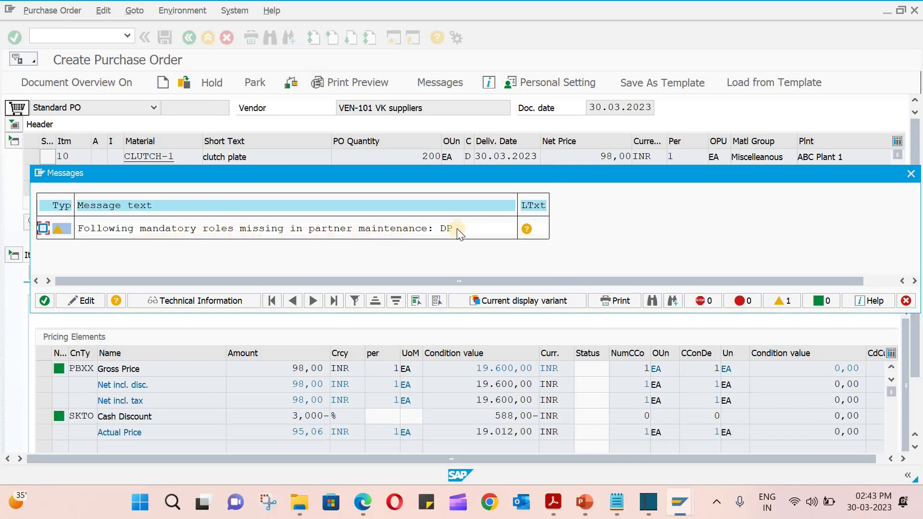
left_click(913, 174)
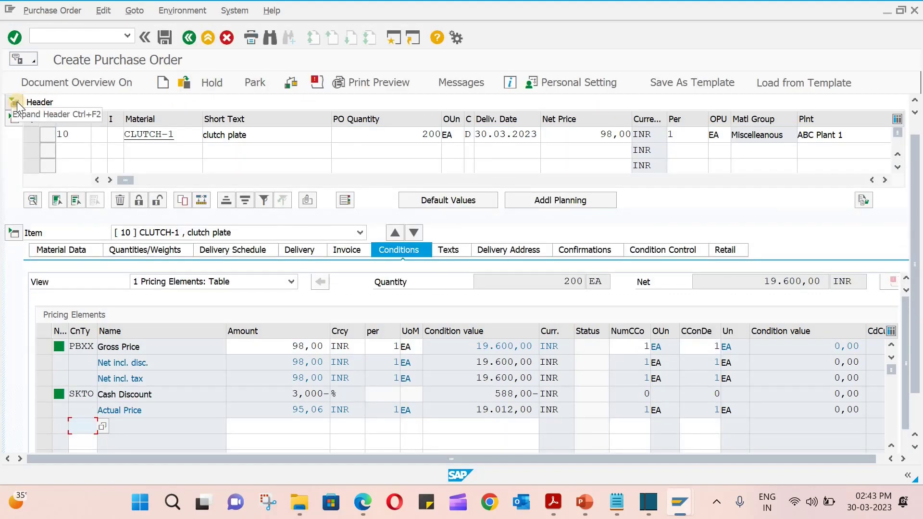
Add partner function DP (Delivering plant) with number VEN-101 to the purchase order's header partners
left_click(16, 103)
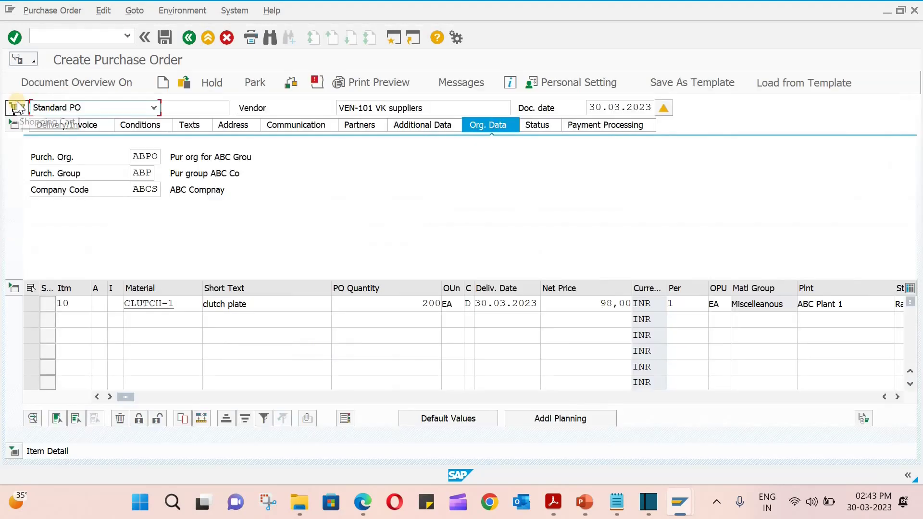
left_click(356, 124)
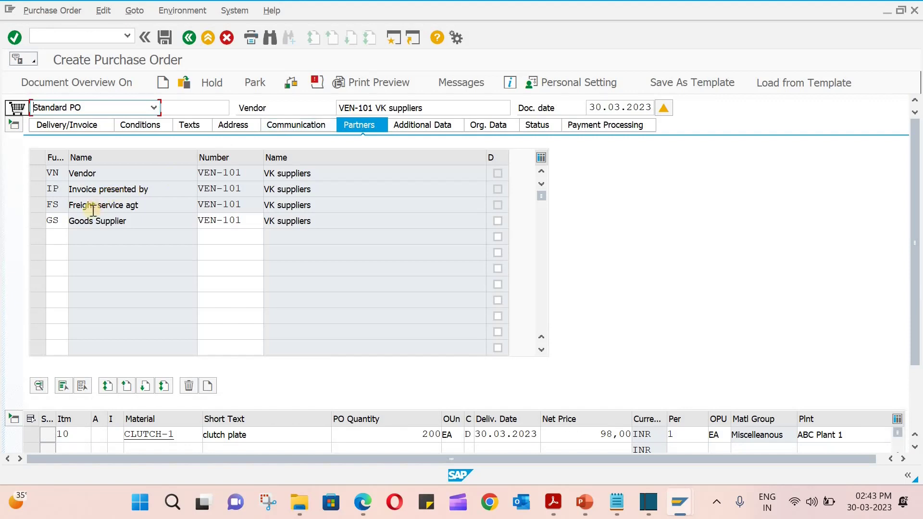
left_click(57, 232)
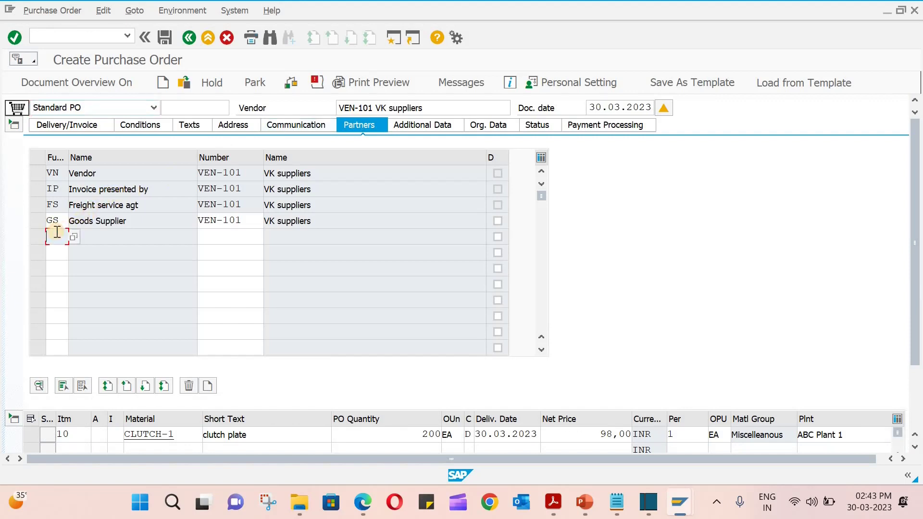
type("DL")
key("Tab")
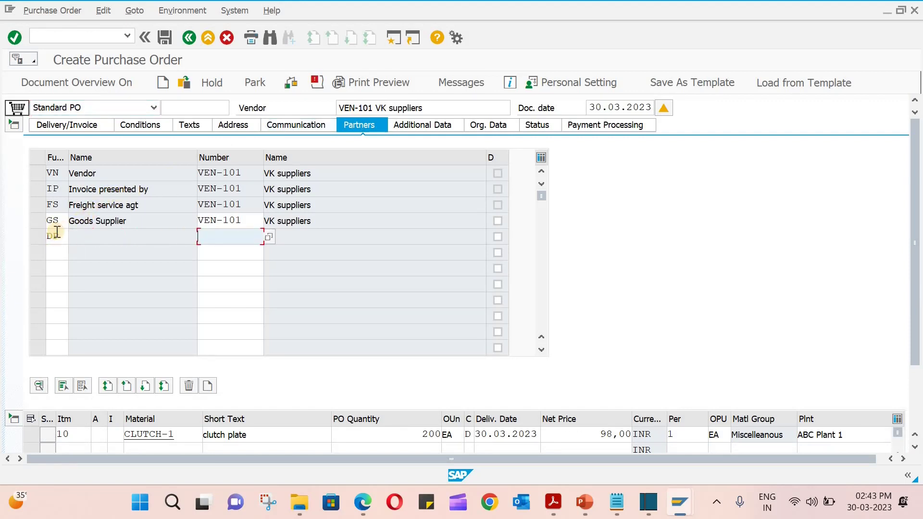
type("VEN-101")
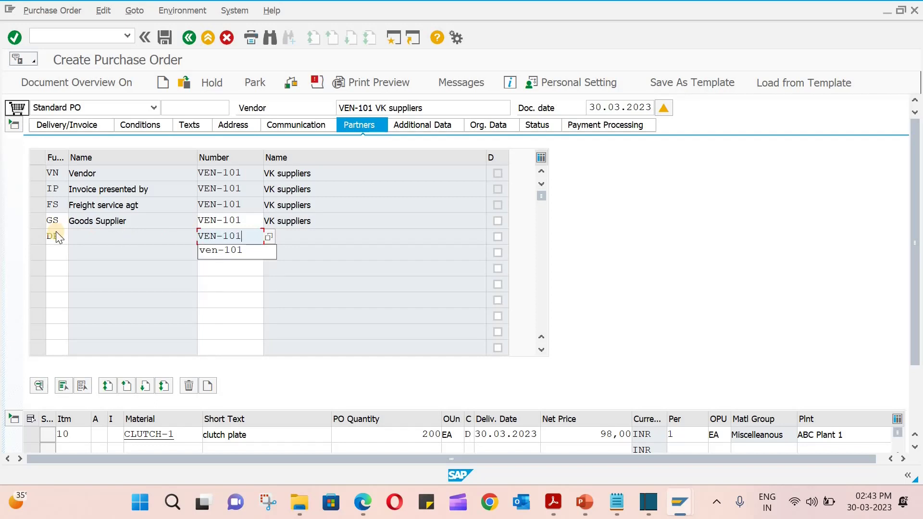
key("Return")
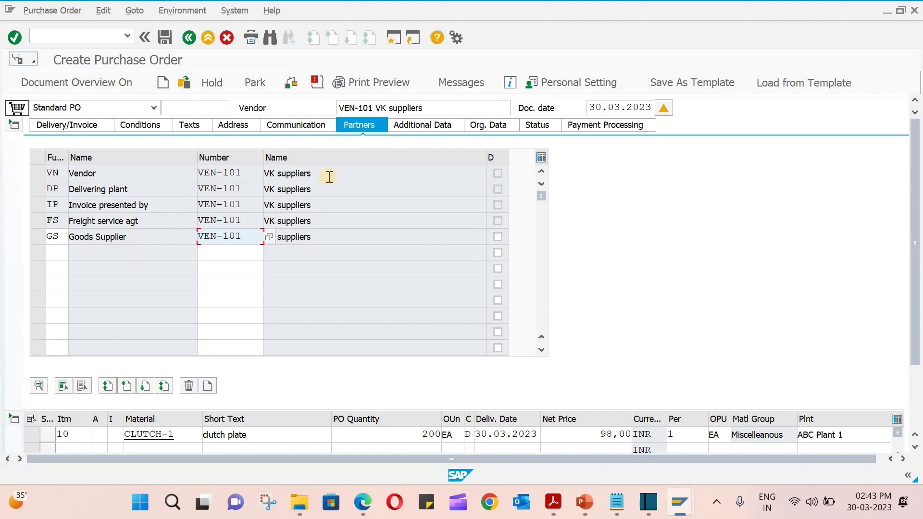
Recheck the purchase order for errors and save it, dismissing the express notice and the creation message's details
left_click(76, 125)
left_click(292, 84)
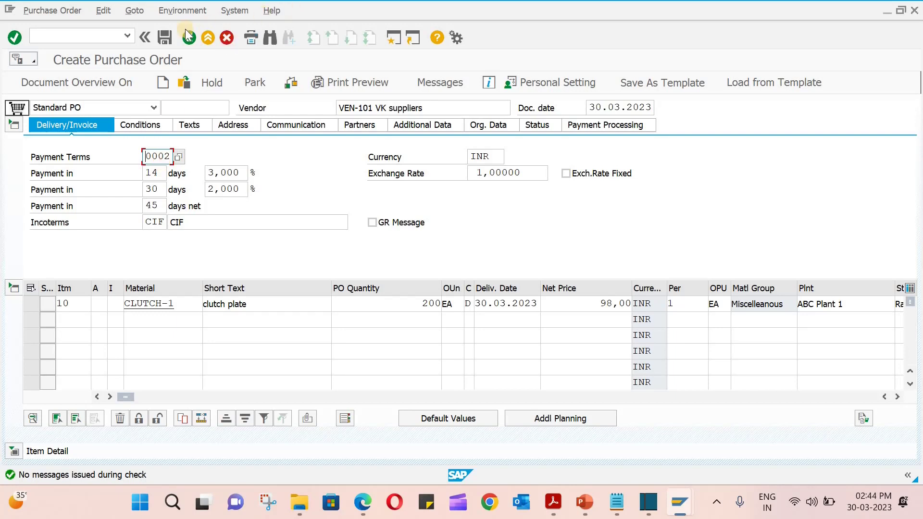
left_click(167, 37)
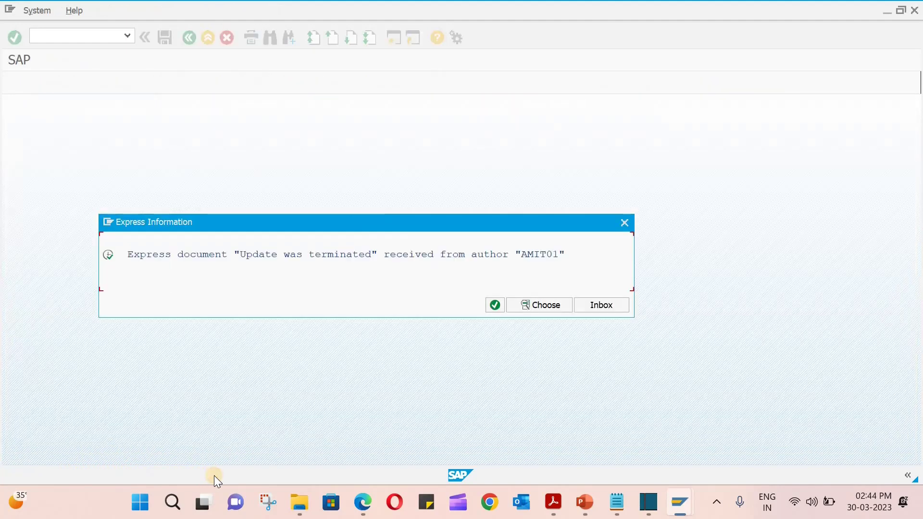
left_click(498, 302)
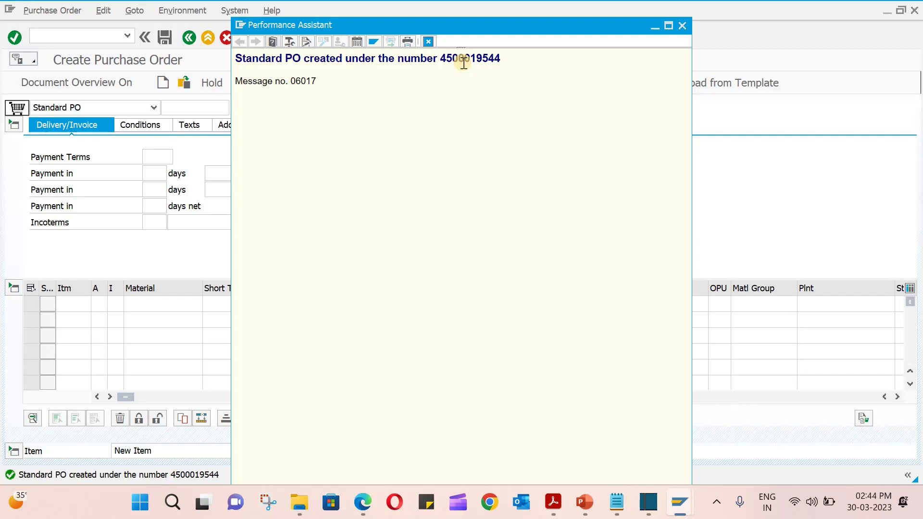
left_click(682, 26)
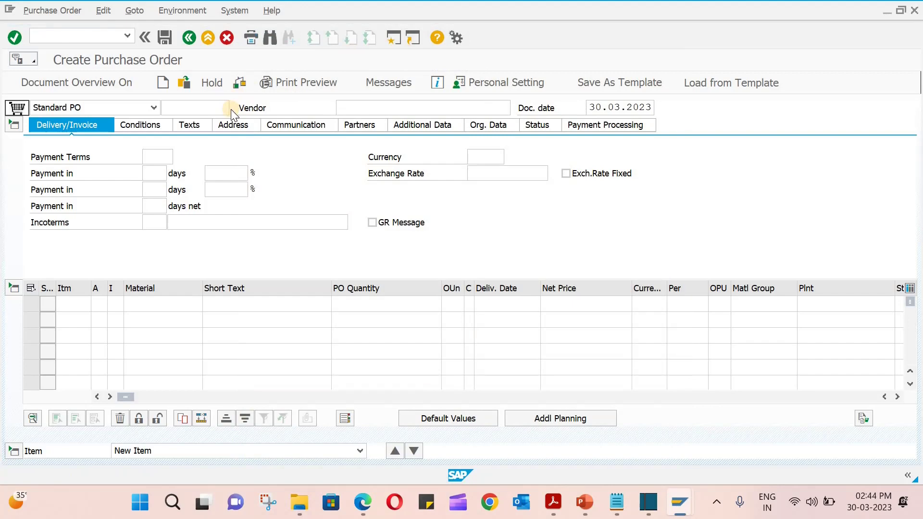